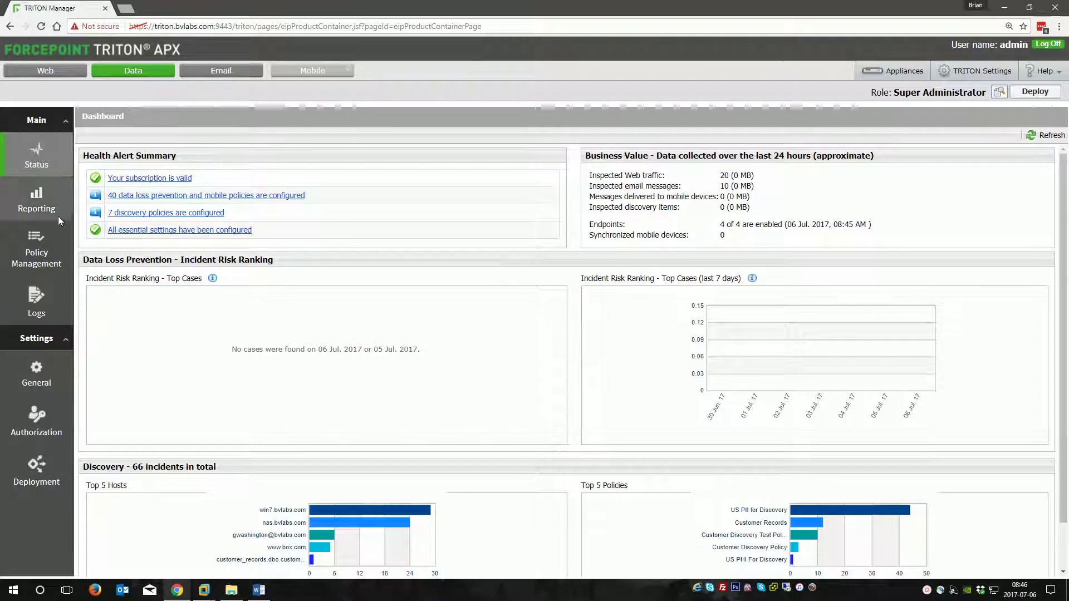
- Open Reporting > Data Loss Prevention > '1. Incidents (last 7 days)', which shows 0 incidents
mouse_move(45, 192)
mouse_move(122, 190)
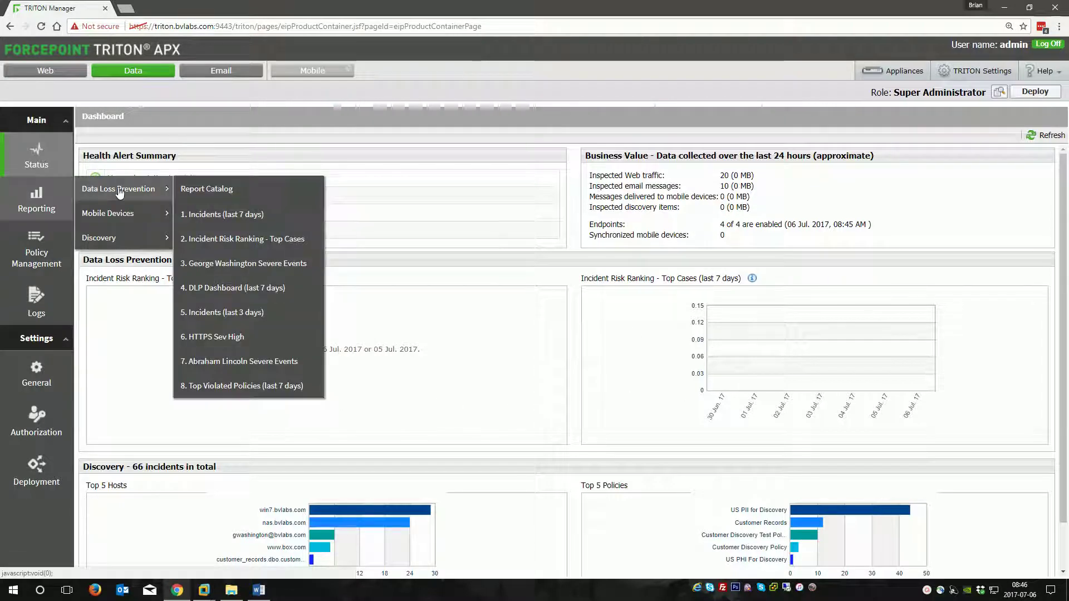
click(229, 215)
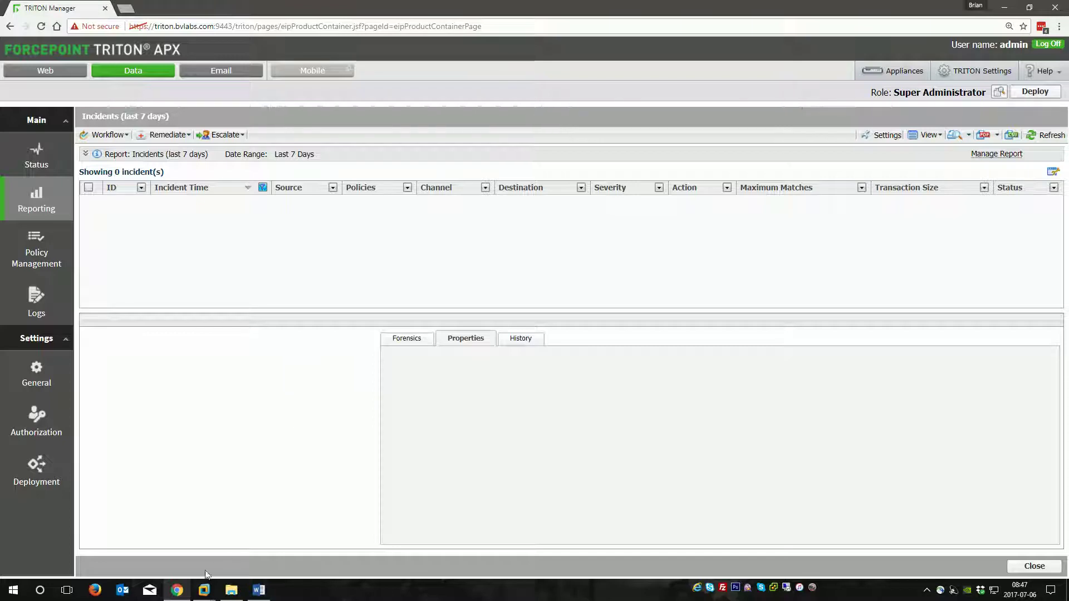
mouse_move(204, 589)
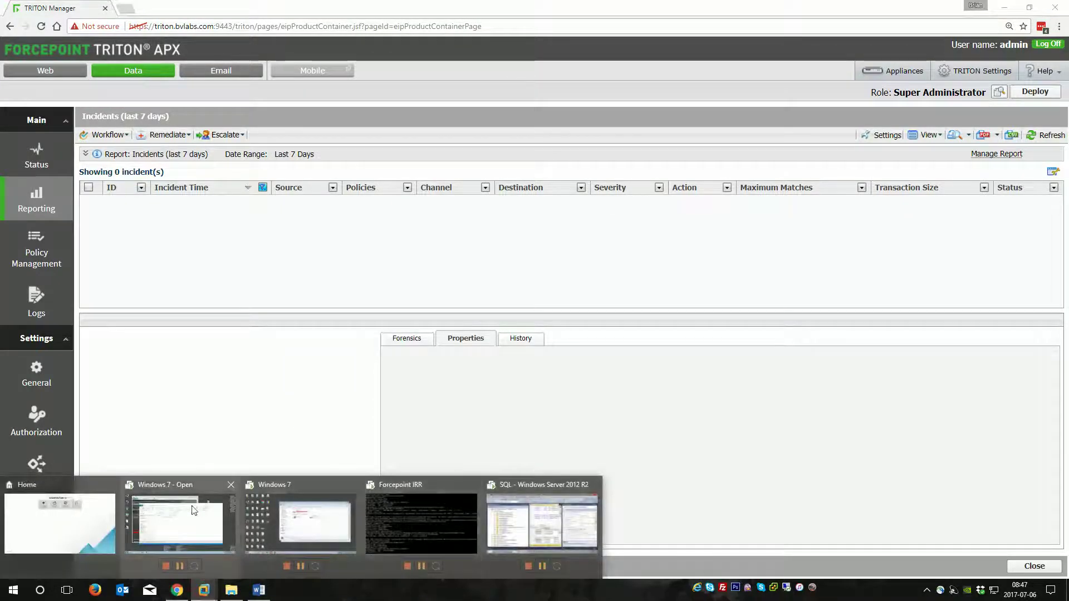
- Switch to the Windows 7 virtual machine and arrange its Win7 and share folder windows
click(301, 523)
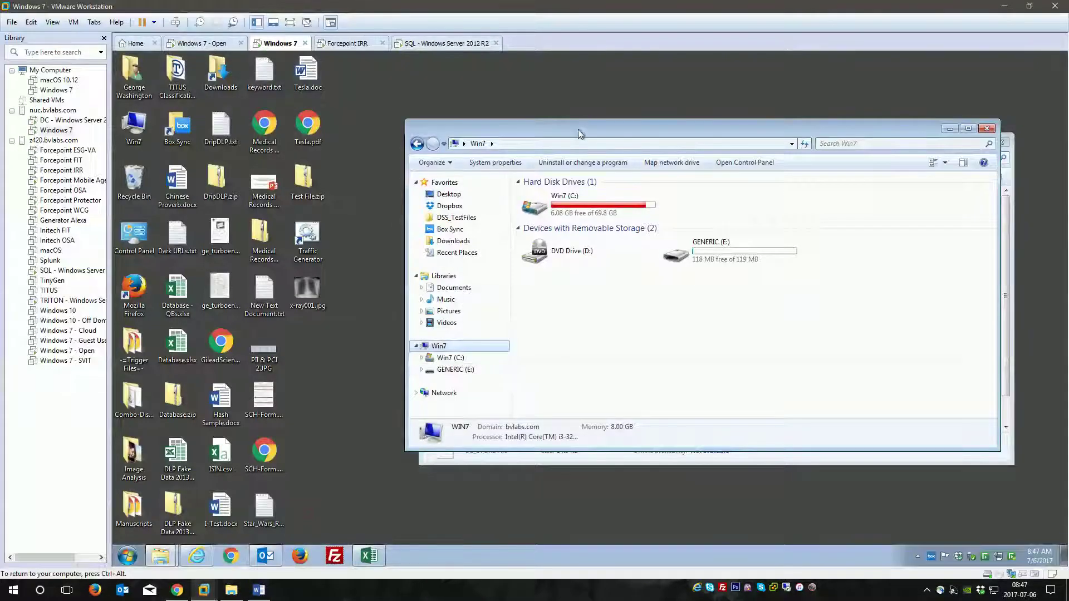
drag(579, 133, 558, 82)
click(926, 442)
click(991, 510)
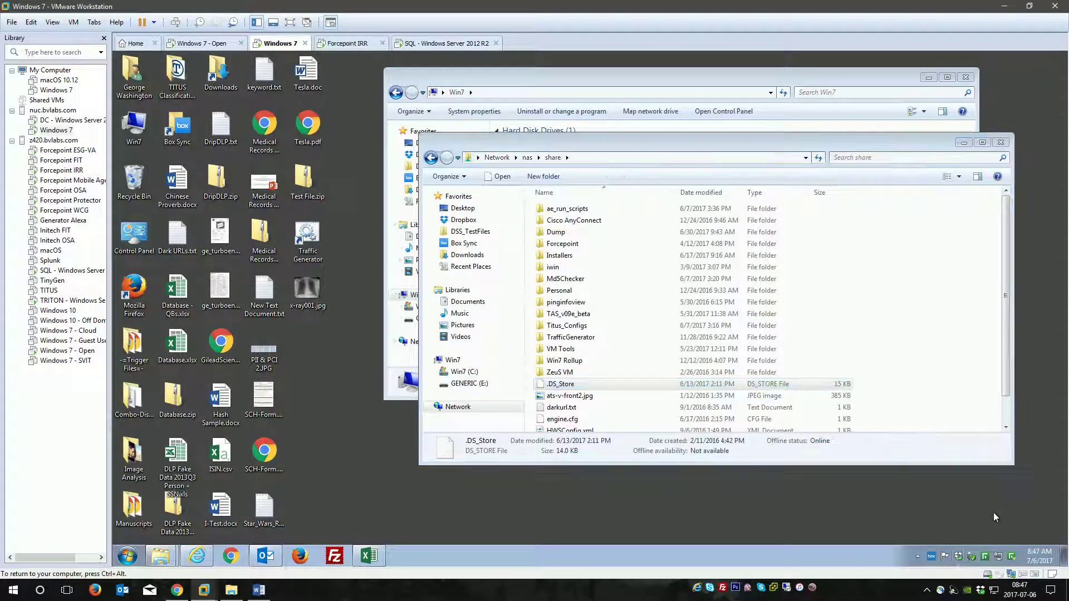
- Show the TRITON AP-Endpoint status window reading Disabled, then bring up the dataleaktest.com upload page
double_click(997, 557)
drag(475, 194, 519, 211)
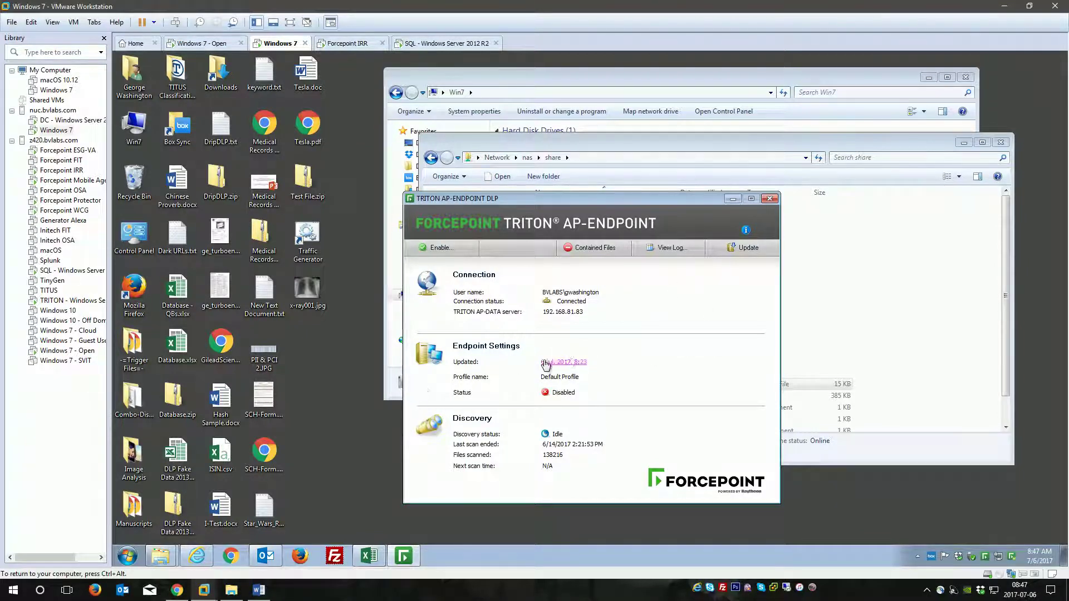
click(198, 559)
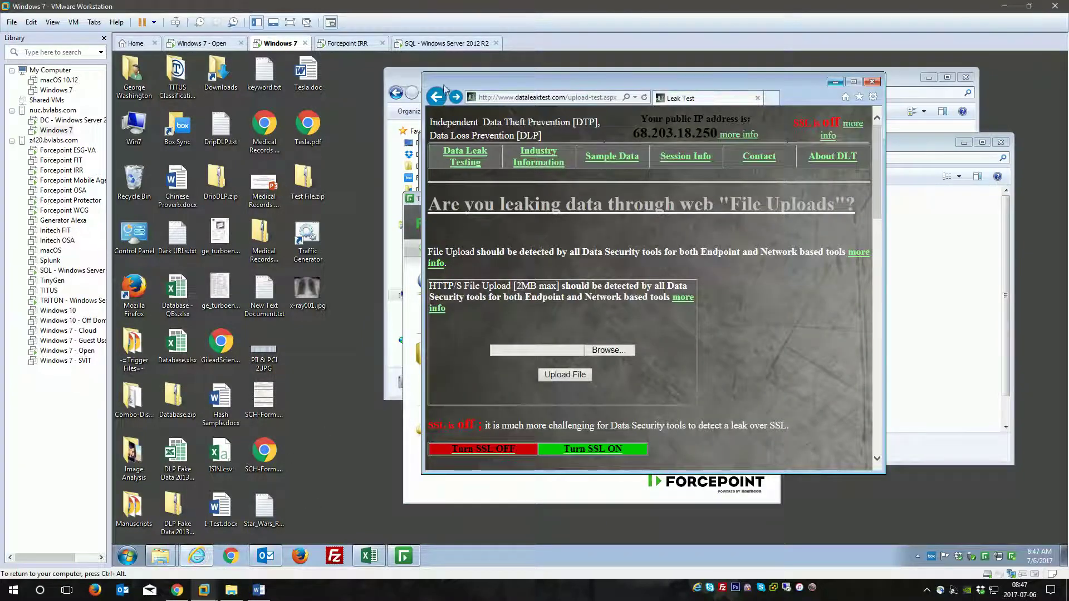
- Upload DLP Fake Data 2013Q3 Person + SSN.xls to dataleaktest.com, then close the blocked page
drag(444, 86, 432, 95)
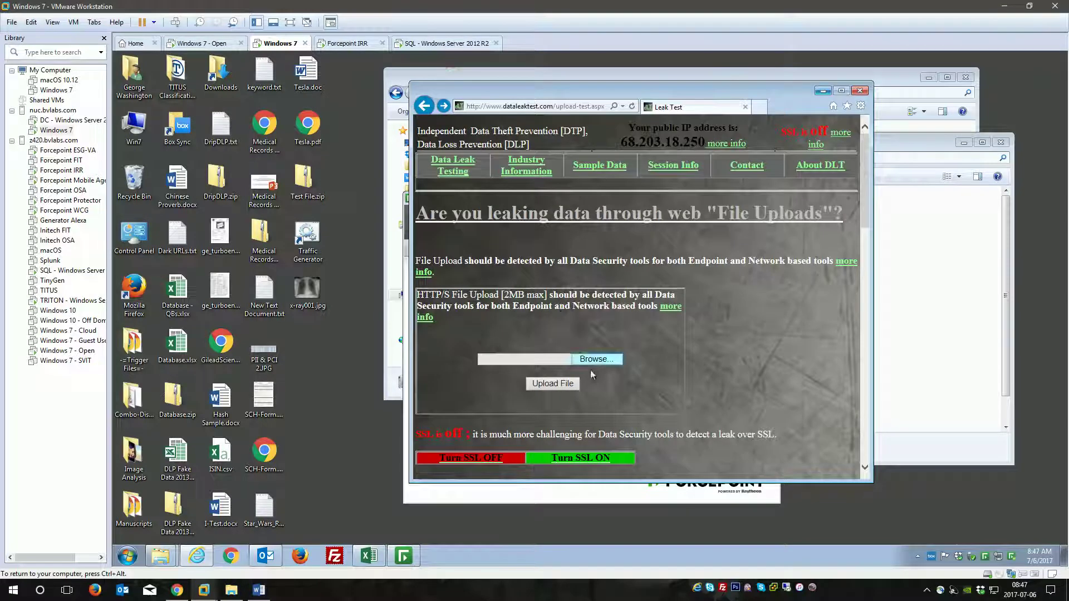
click(596, 361)
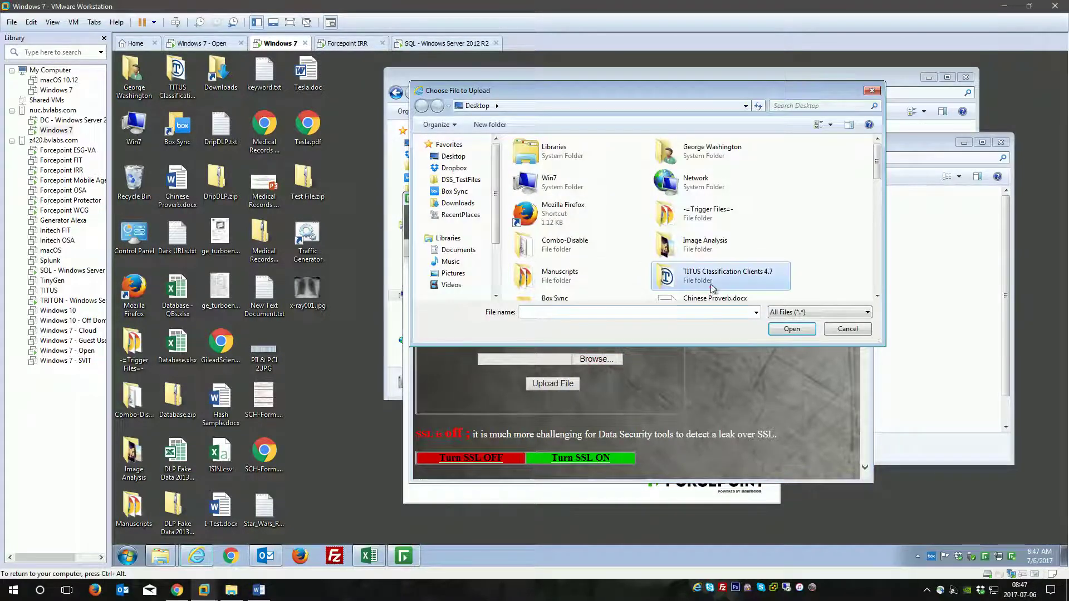
scroll(711, 273, down, 2)
scroll(640, 272, down, 1)
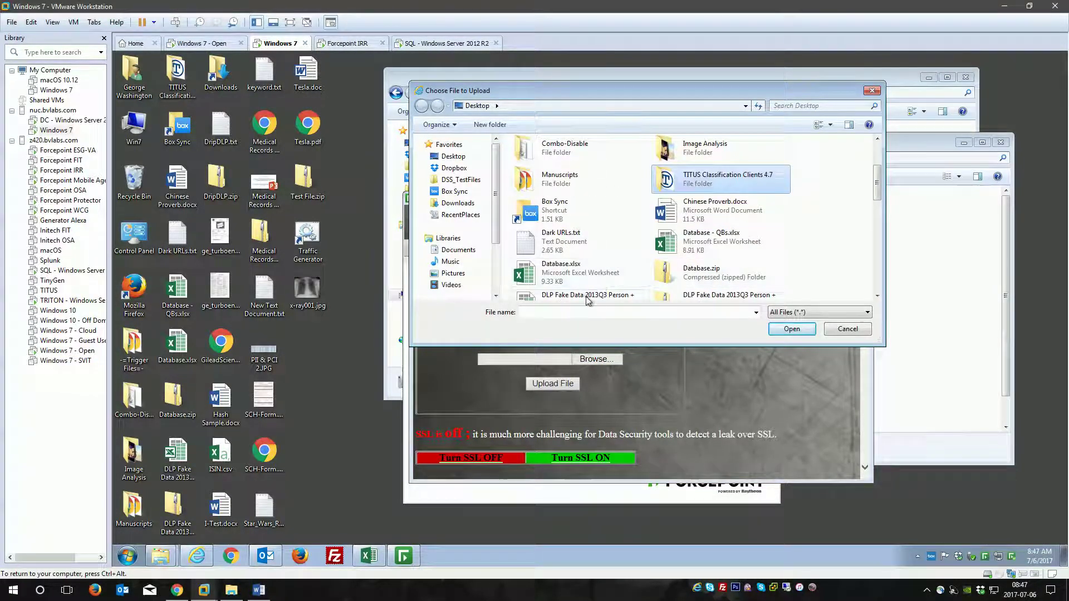
click(537, 276)
scroll(538, 273, down, 3)
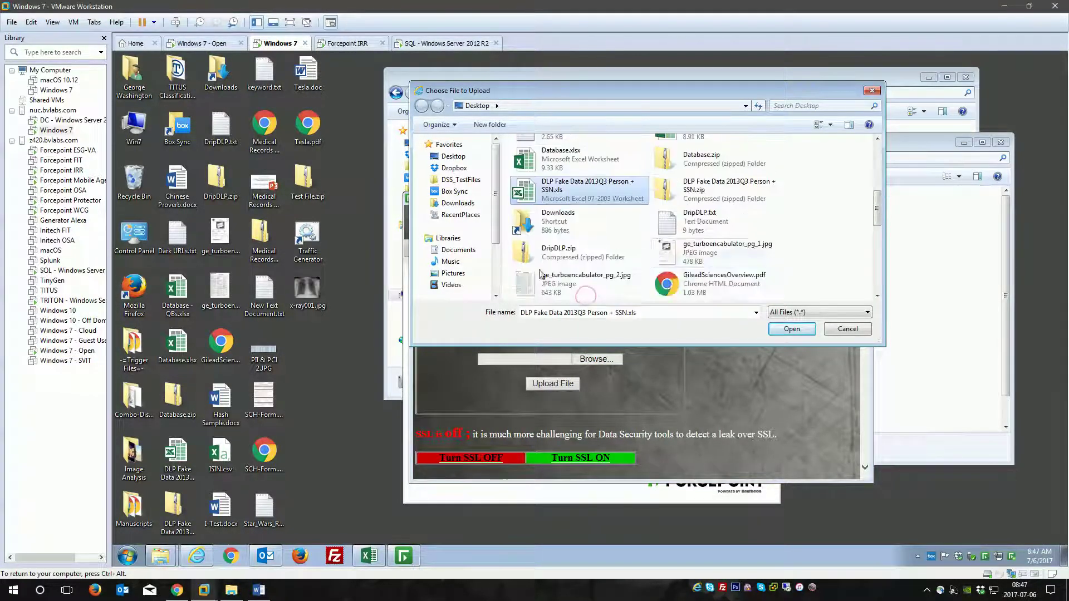
click(784, 332)
click(552, 383)
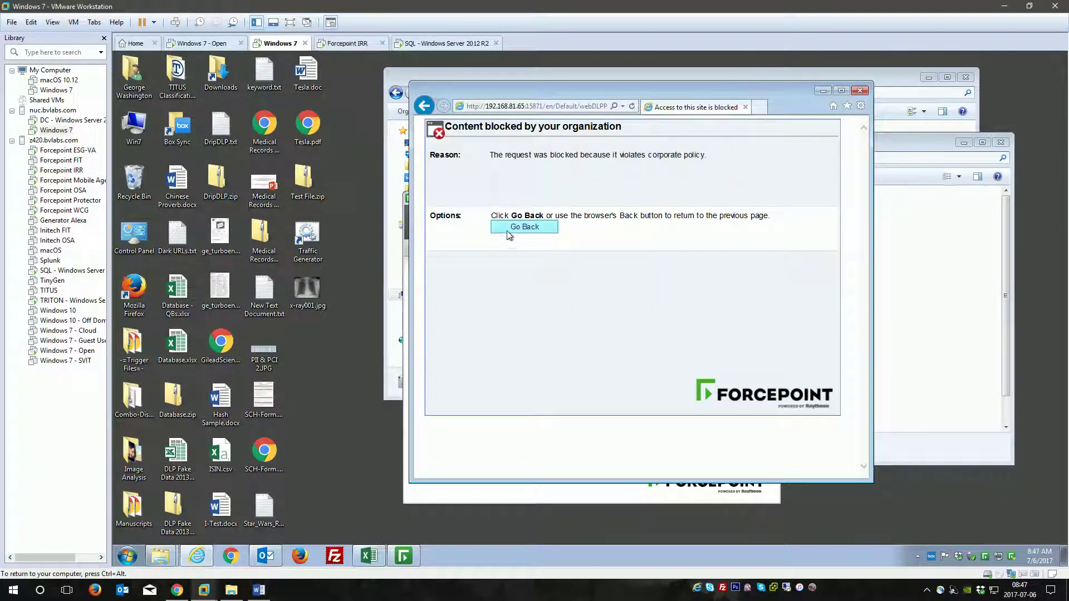
click(861, 91)
- Send a new email with subject 'test' and the DLP Fake Data 2013Q3 Person + SSN.xls attachment to the suggested outside recipient
click(265, 555)
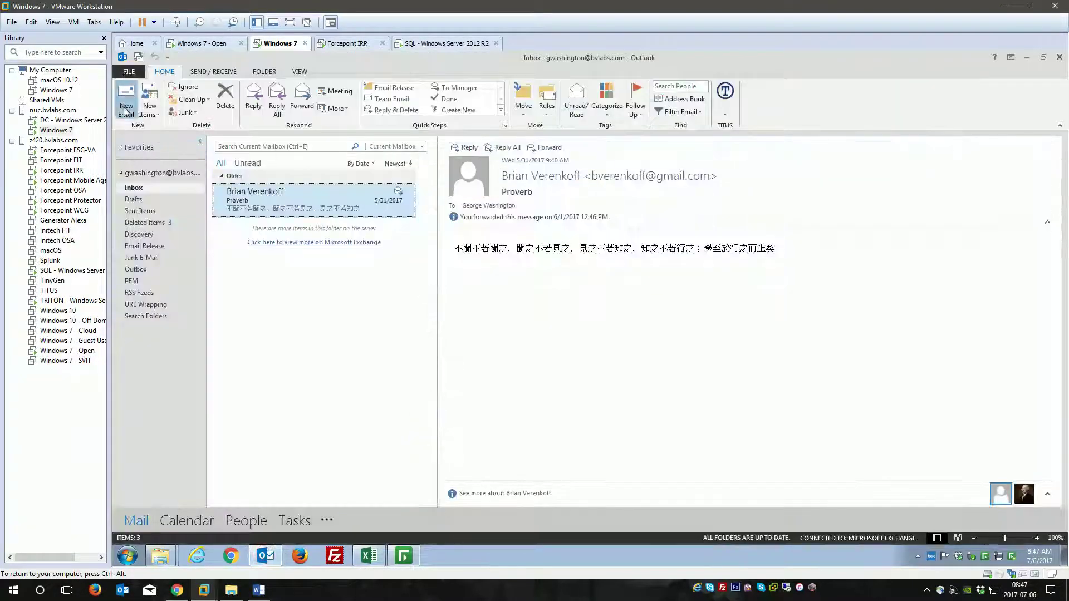
click(126, 108)
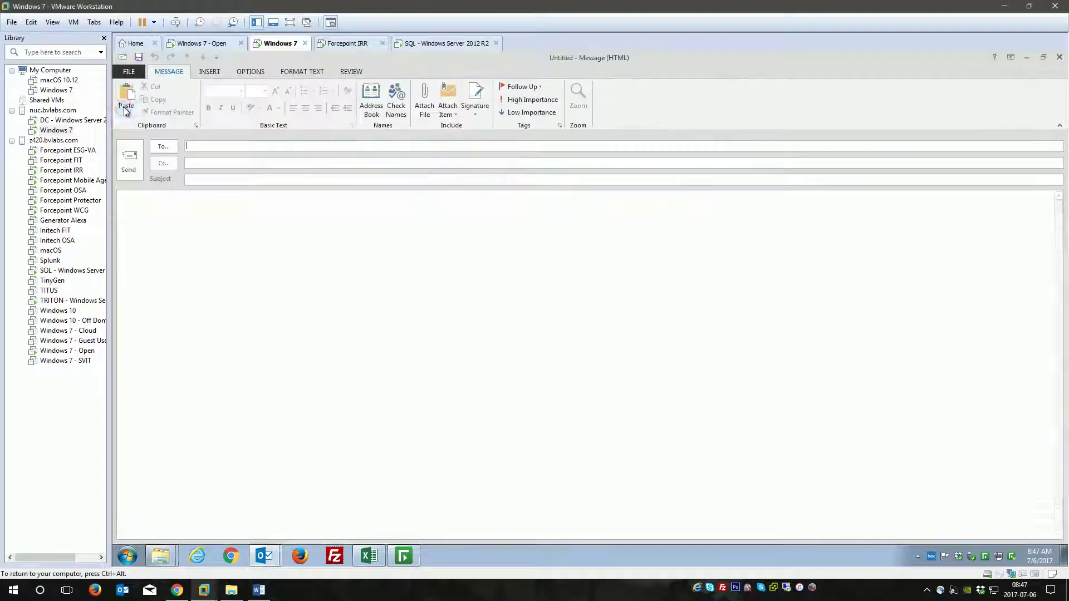
text(bri)
key(Tab)
key(Tab)
text(te)
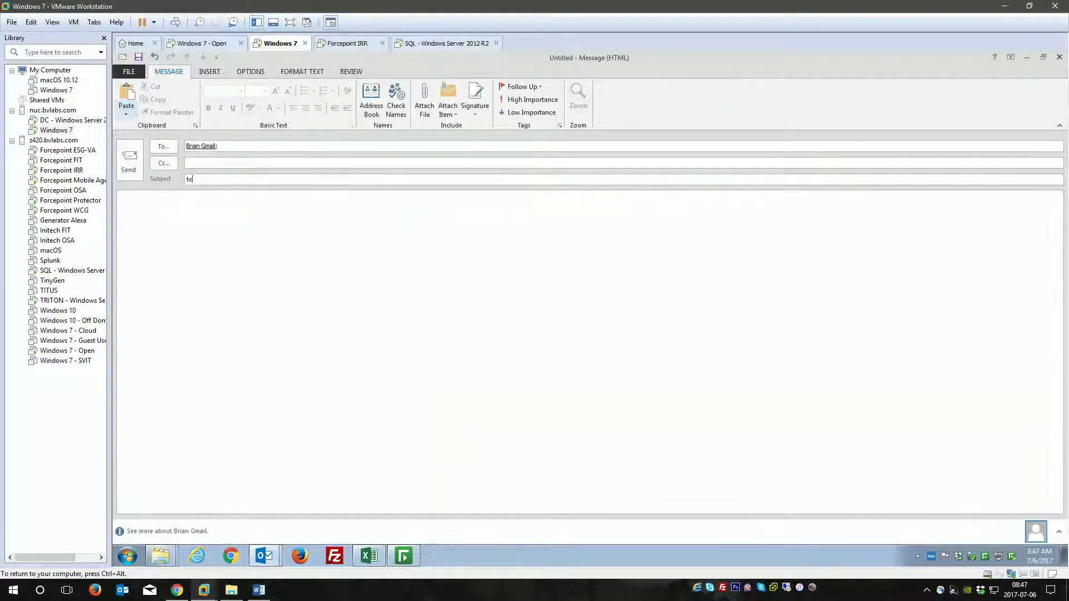
text(st)
key(Tab)
click(424, 107)
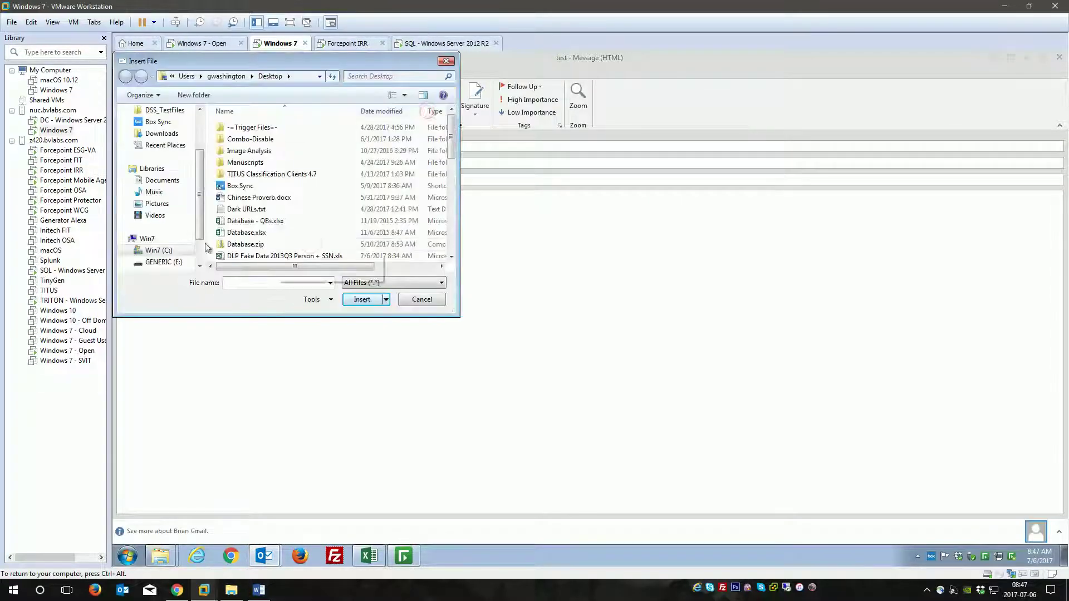
click(268, 257)
click(362, 299)
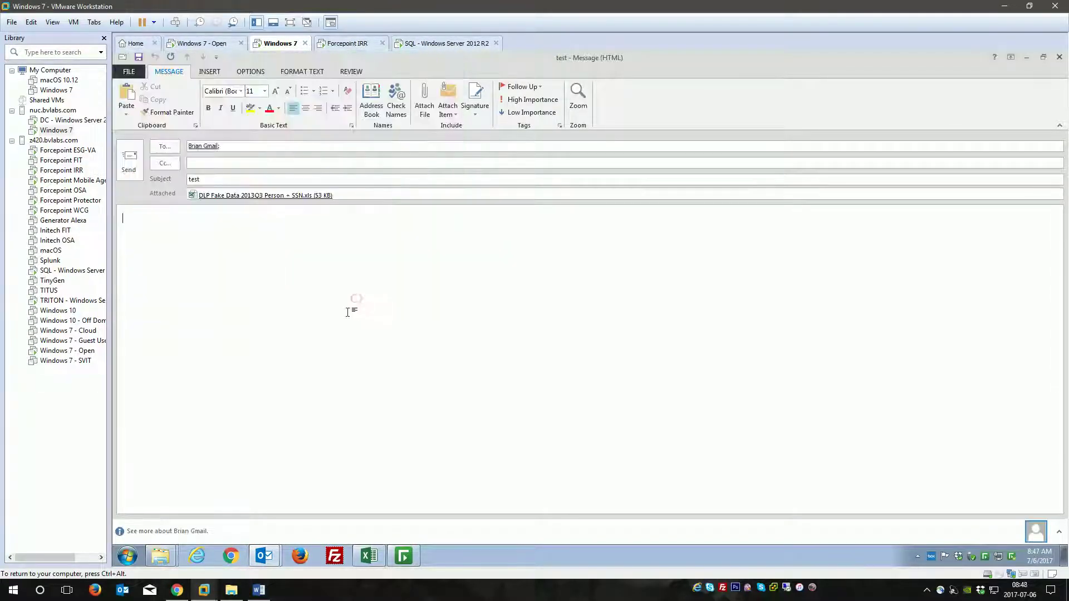
click(133, 164)
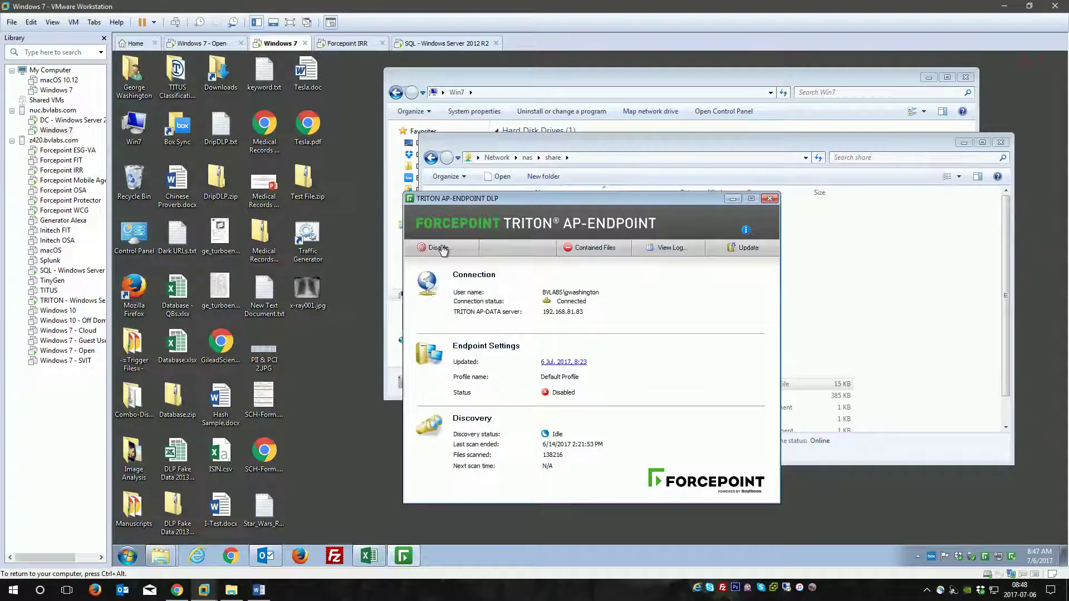
- Close the AP-Endpoint status window and start a new Outlook email with subject 'test' to the suggested recipient
click(770, 199)
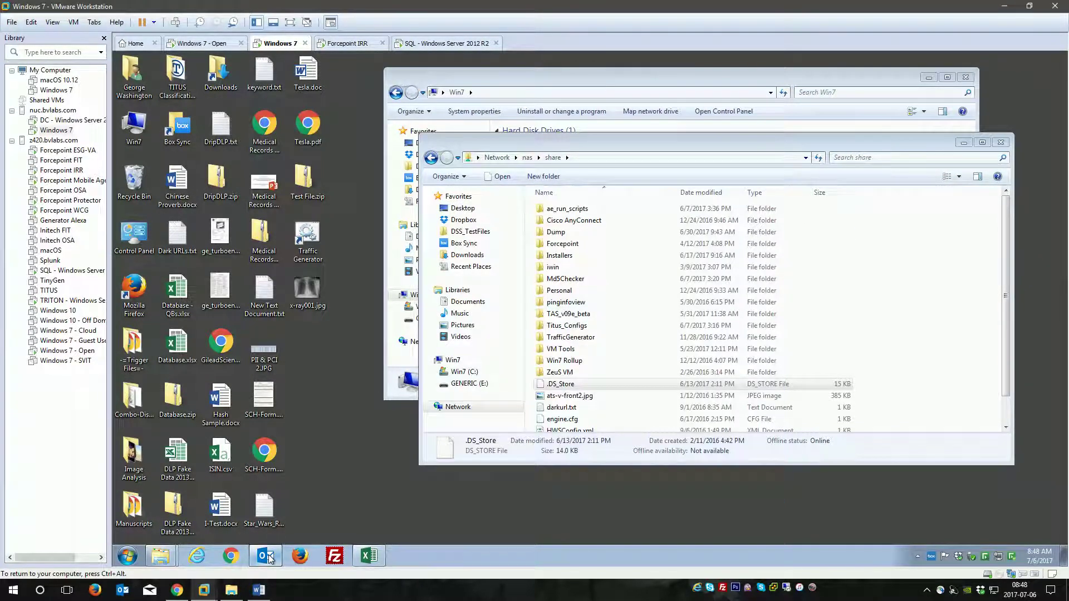
click(268, 531)
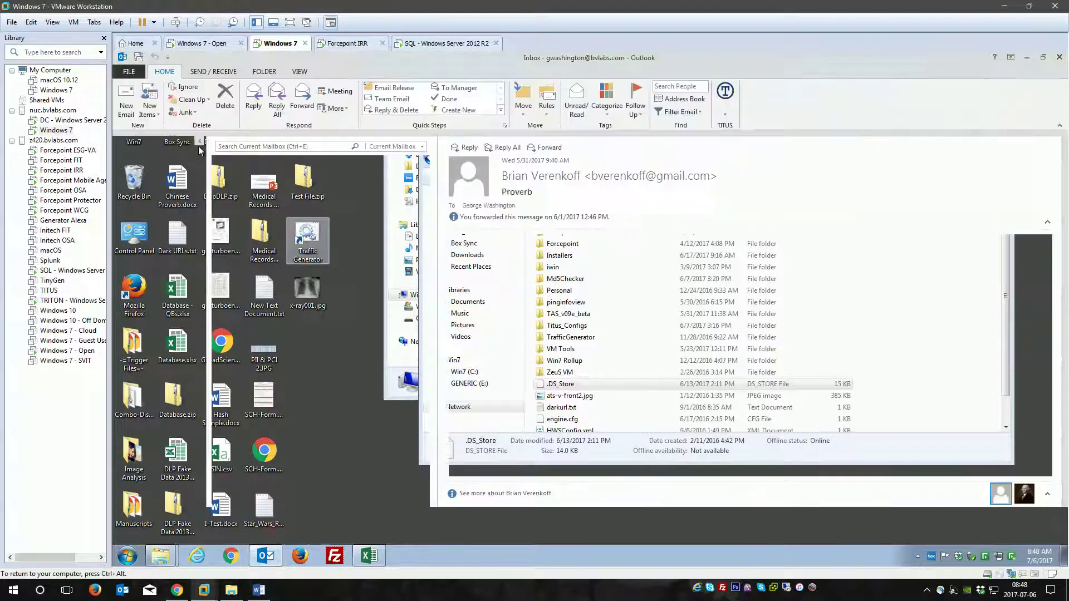
click(127, 110)
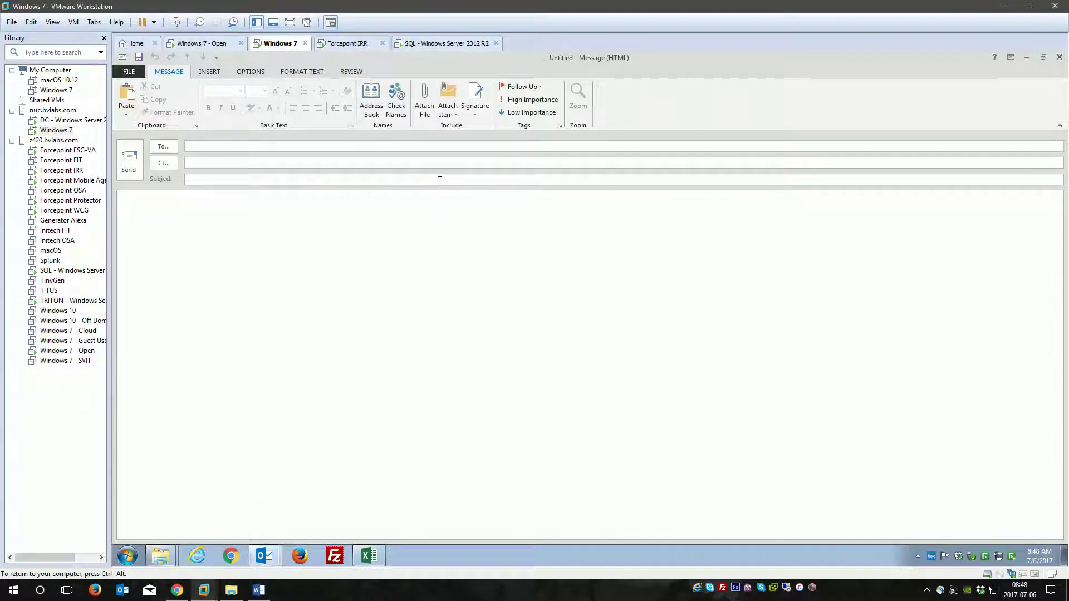
text(v)
key(Return)
click(439, 179)
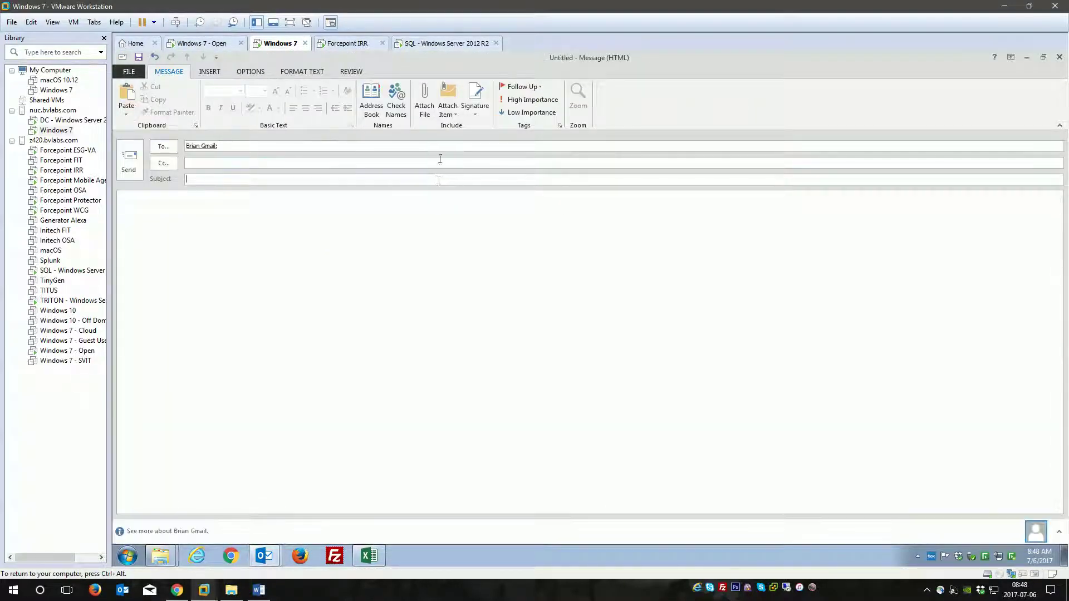
text(test)
- Attach DLP Fake Data 2013Q3 Person + SSN.xls and send it (blocked), then close the message and Outlook
click(310, 277)
key(alt+h)
key(a)
key(f)
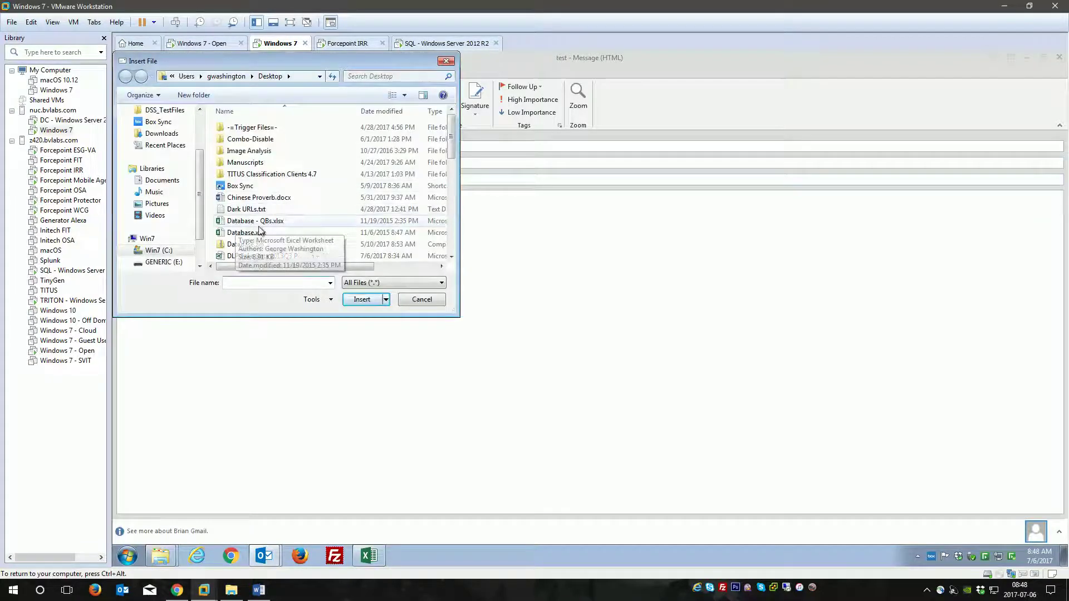
click(265, 257)
click(362, 299)
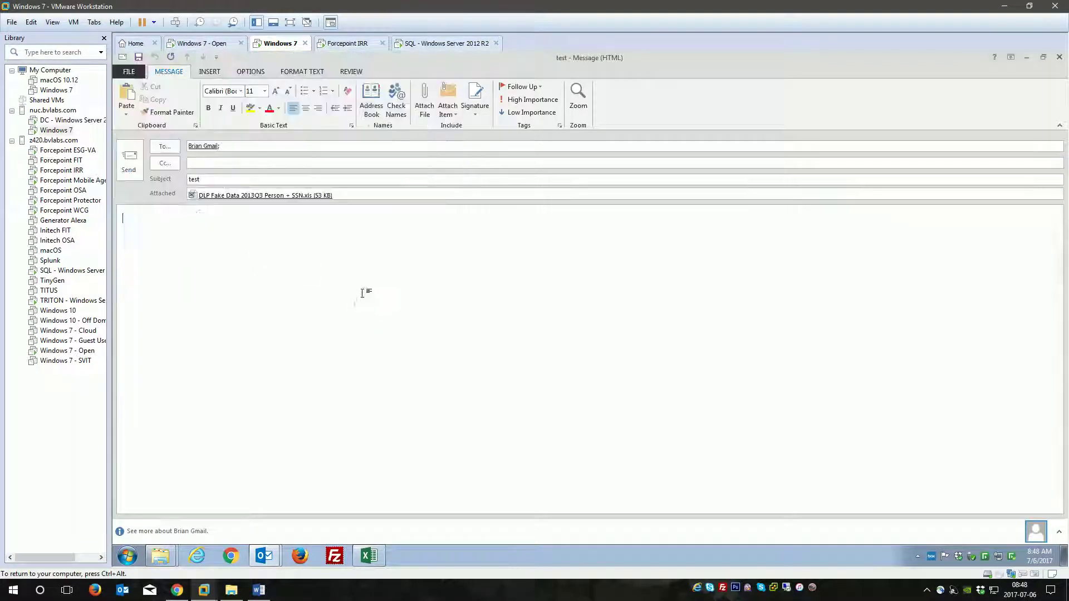
click(128, 164)
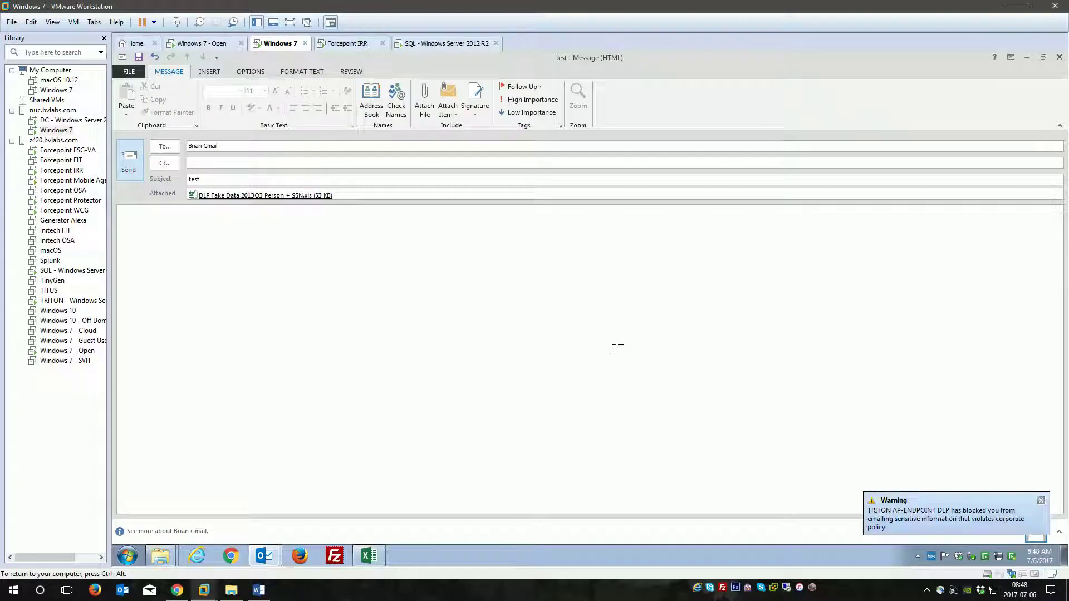
click(1060, 57)
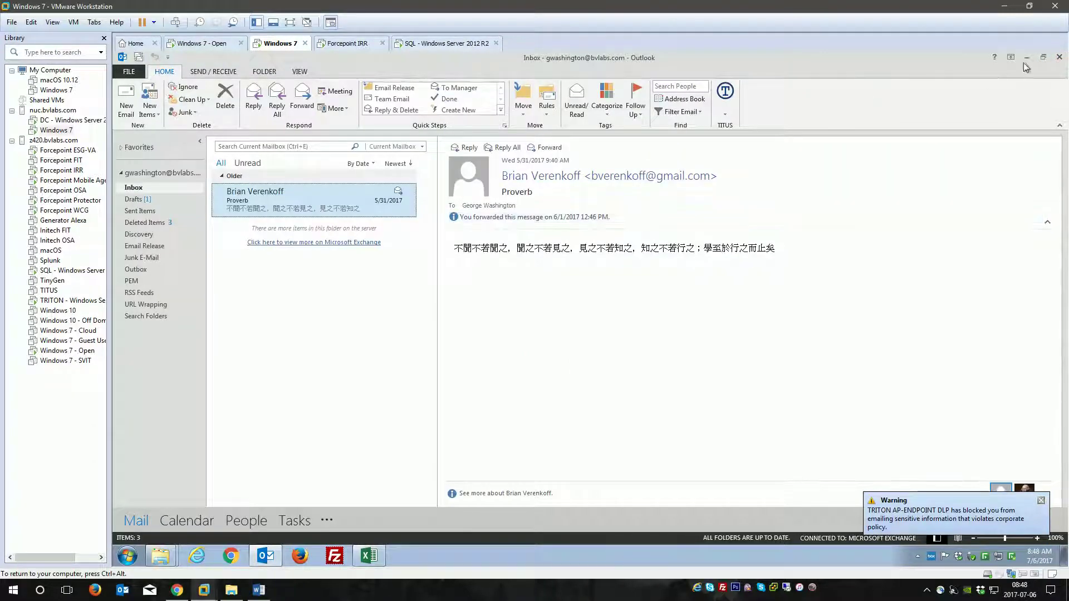
click(1061, 58)
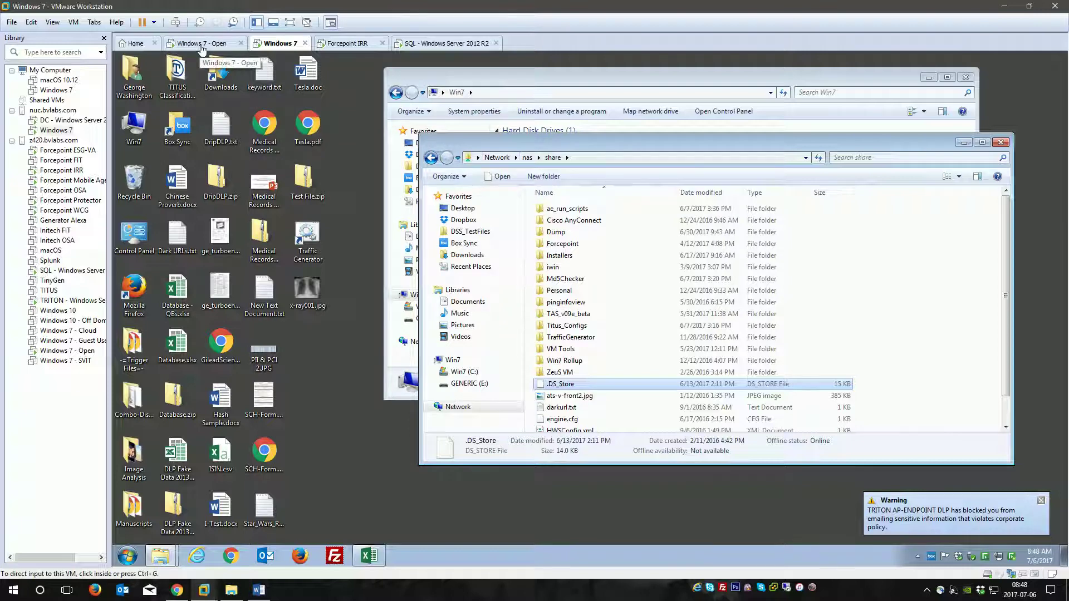
- On the Windows 7 - Open VM, upload the Database file to the leak-test site
click(199, 44)
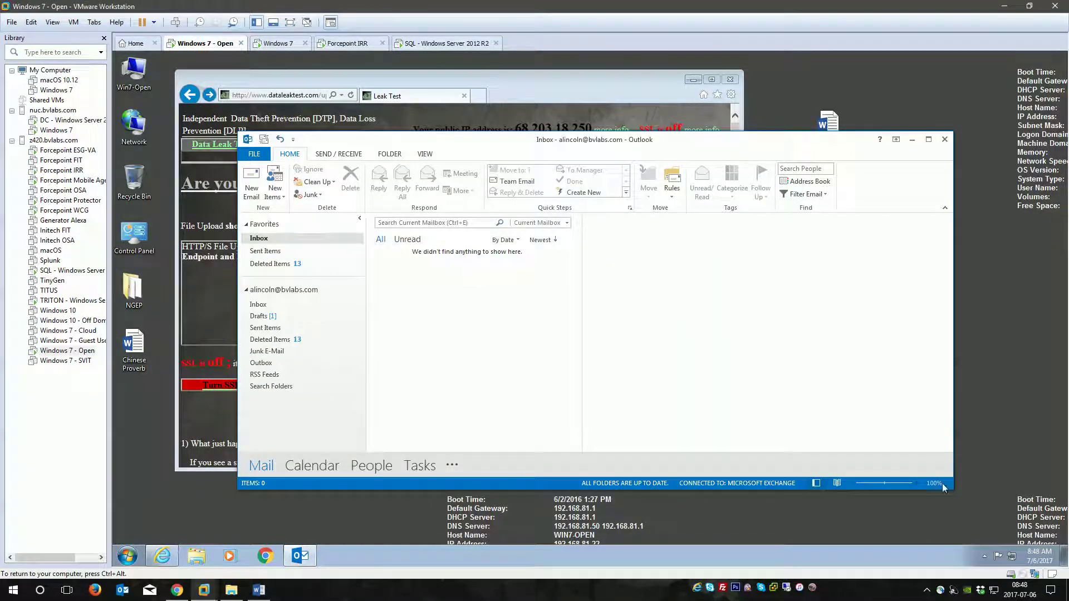
click(983, 557)
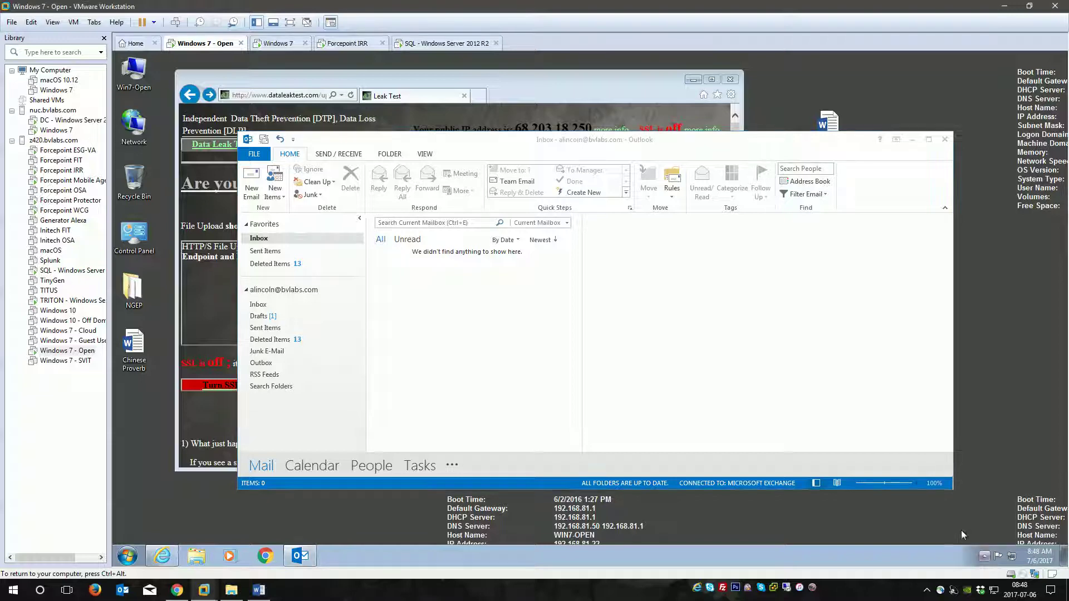
click(404, 82)
click(404, 295)
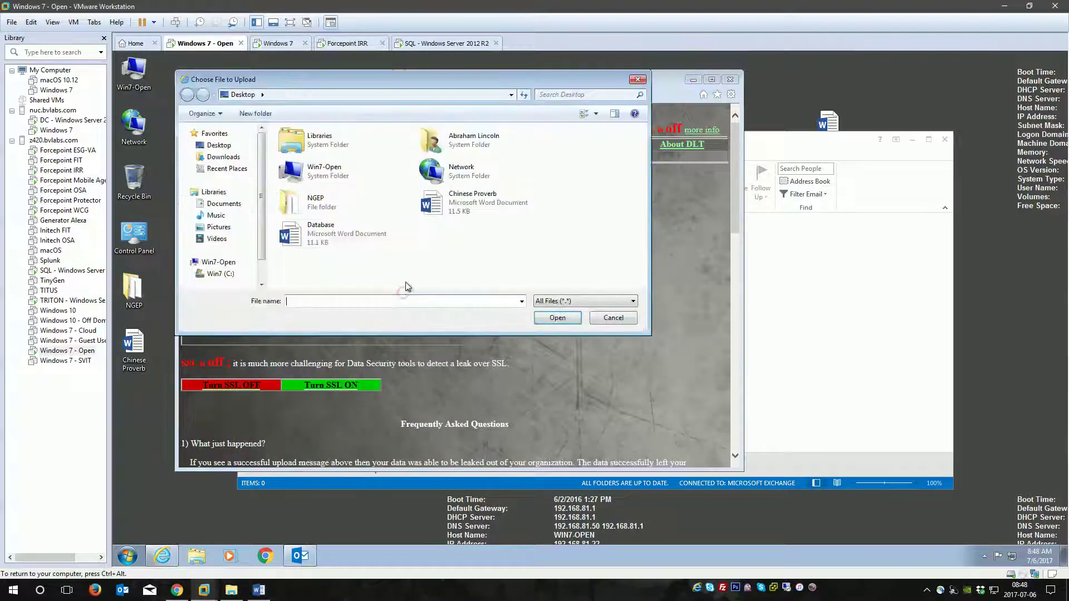
click(323, 234)
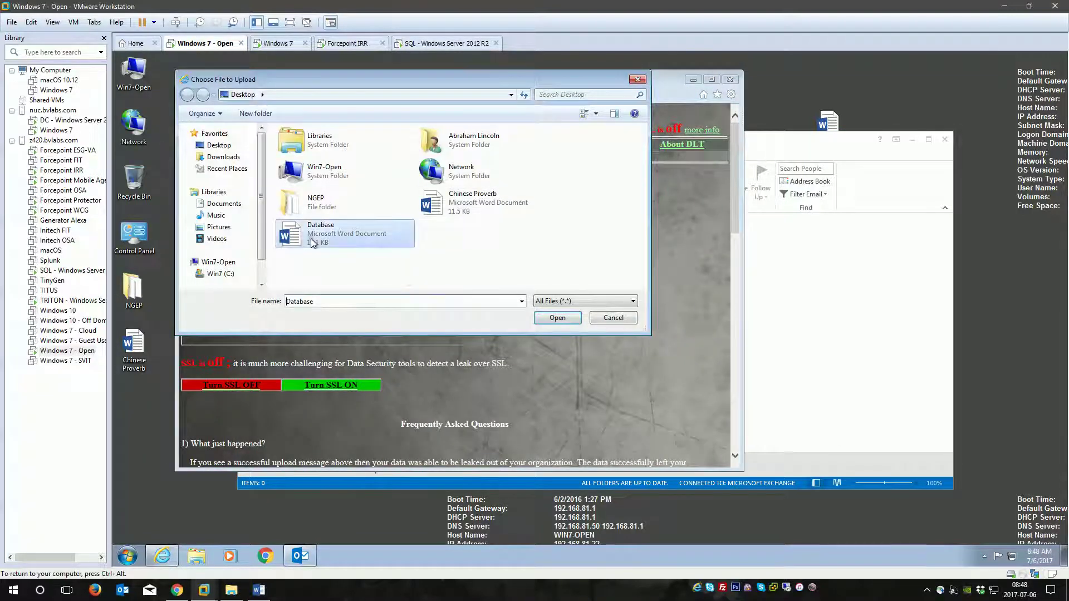
click(557, 318)
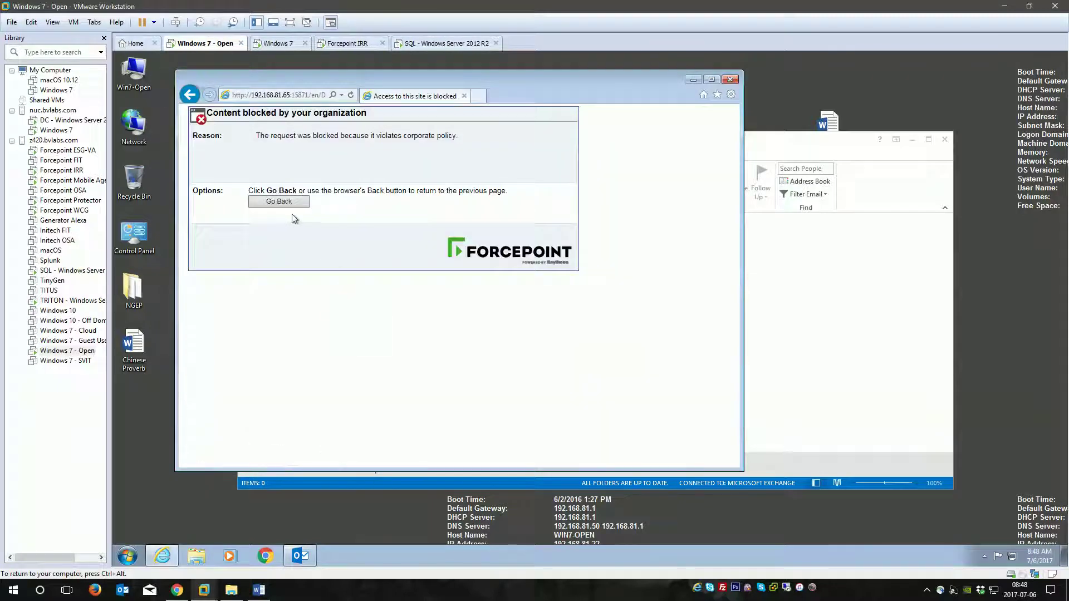
- Send an email with subject 'test' and the Database file attached, then return to the Windows 7 VM
click(784, 281)
click(251, 189)
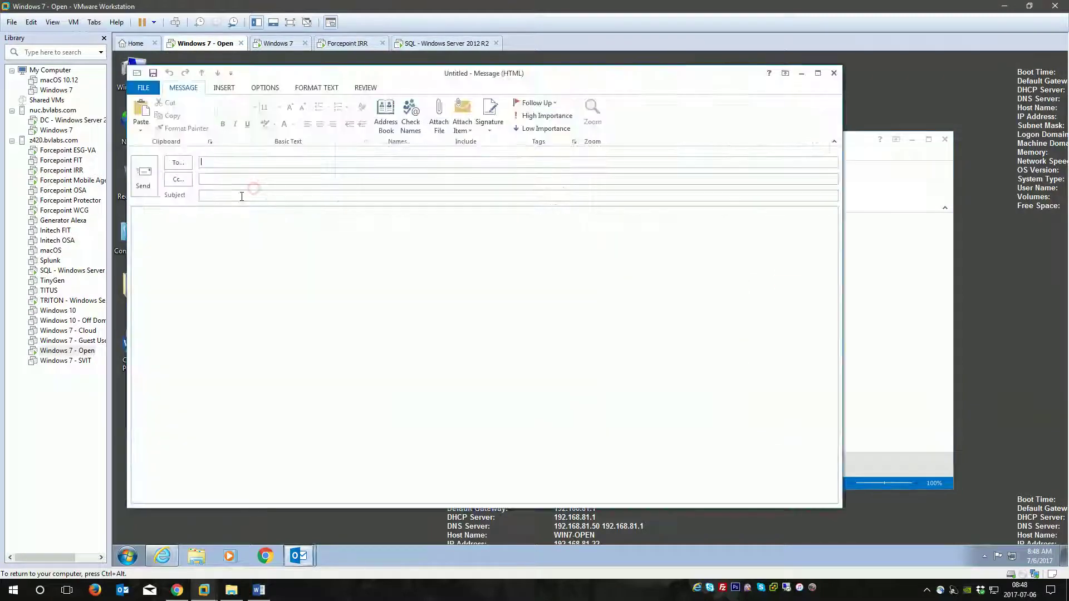
text(bv)
click(242, 196)
text(test)
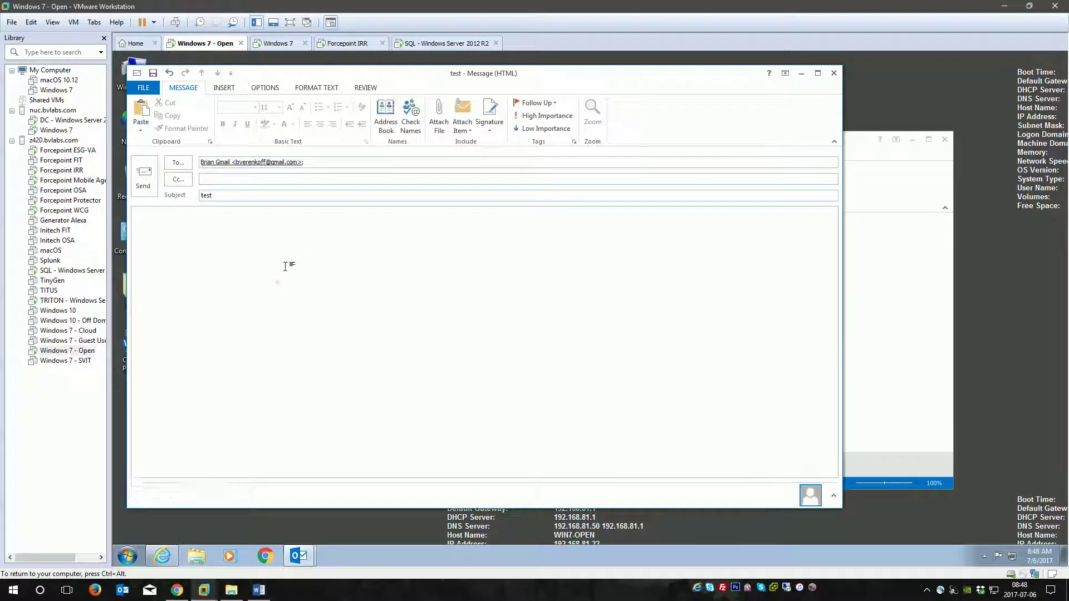
click(277, 282)
click(439, 116)
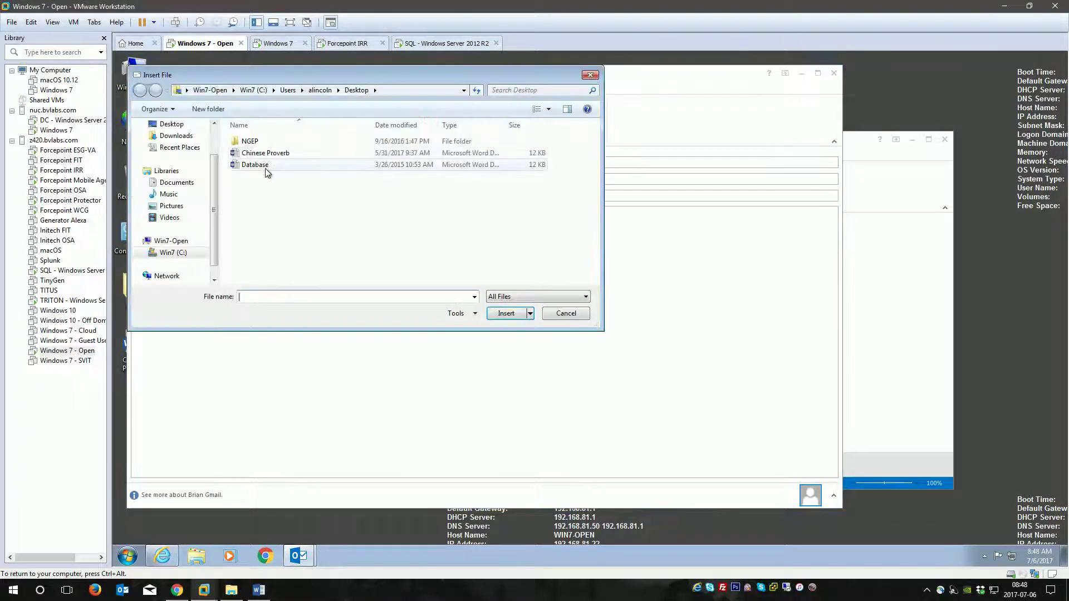
double_click(269, 172)
click(156, 179)
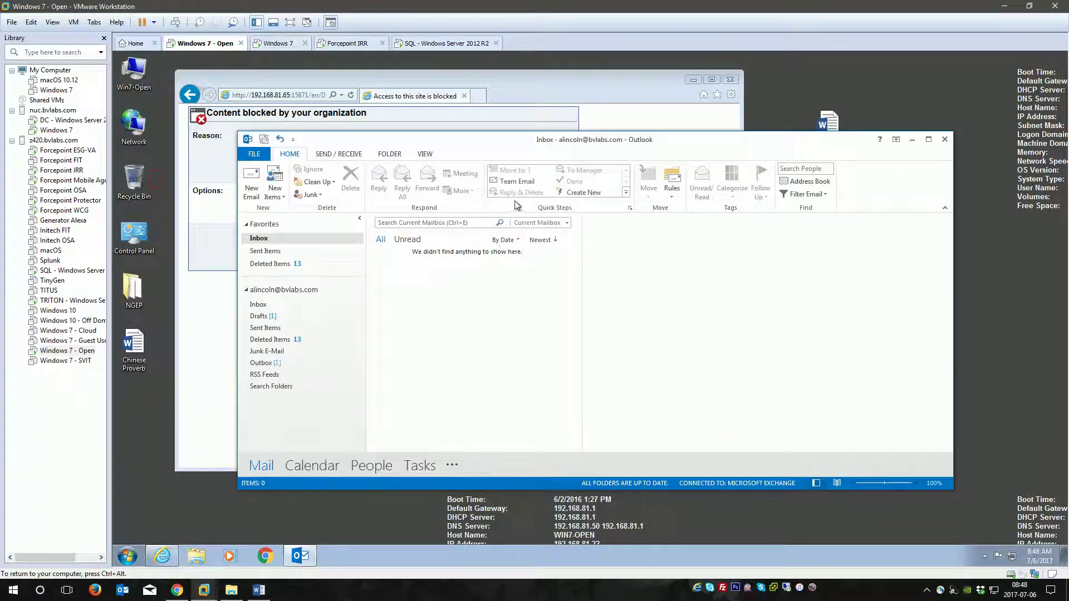
click(283, 47)
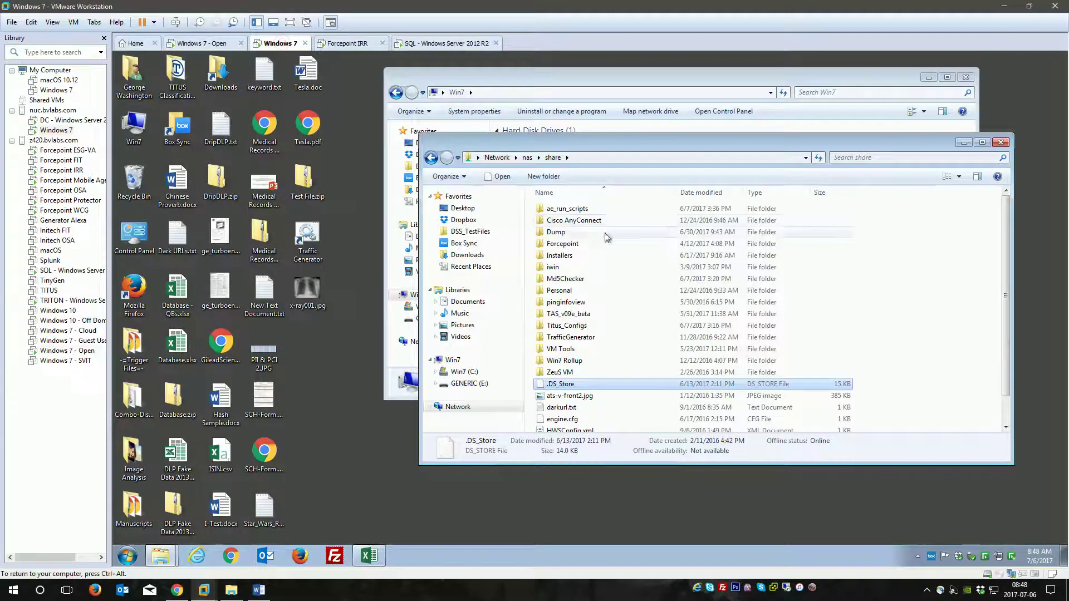
- Print the DLP Fake Data spreadsheet, then close Excel without saving
drag(593, 140, 593, 141)
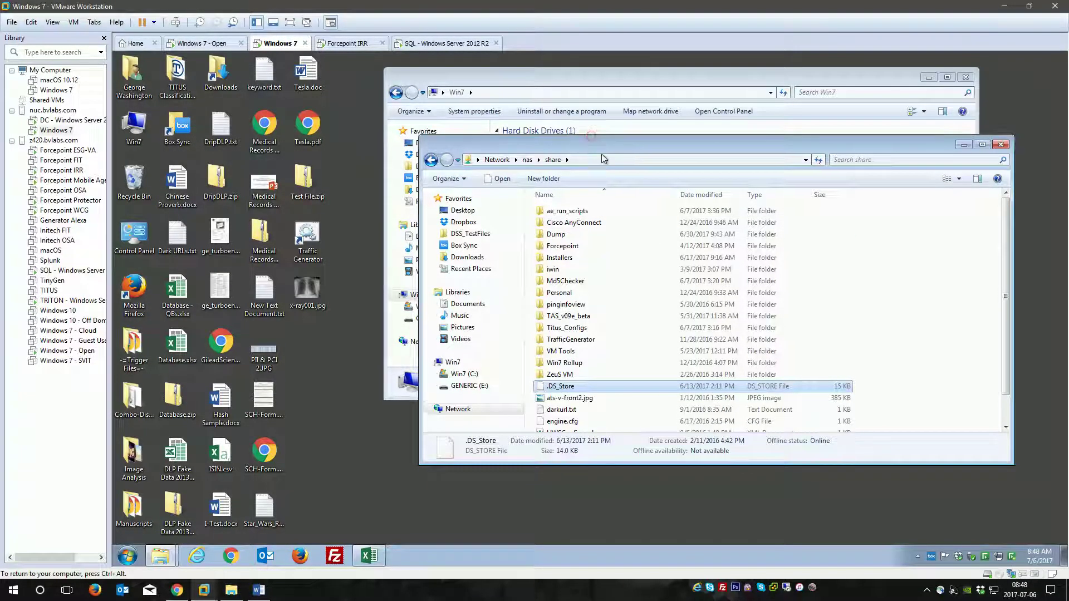
click(573, 160)
click(534, 92)
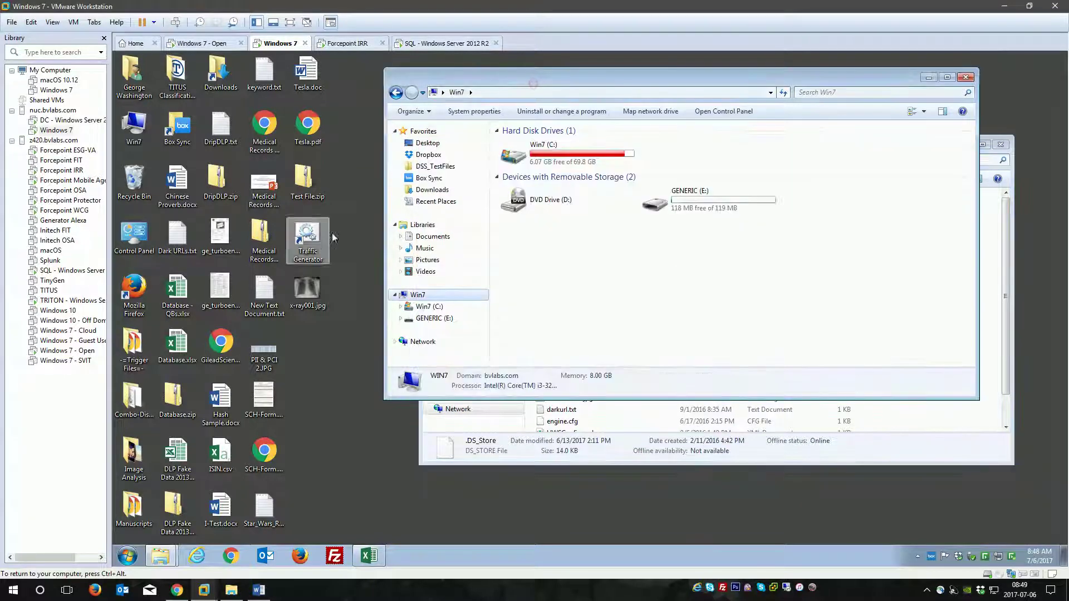
double_click(179, 460)
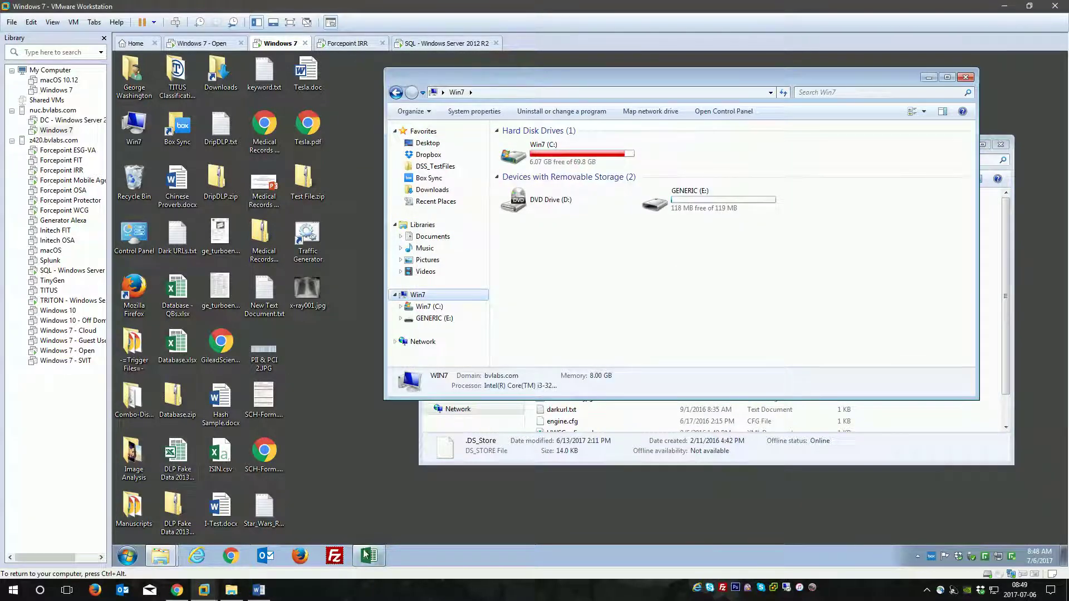
key(ctrl+p)
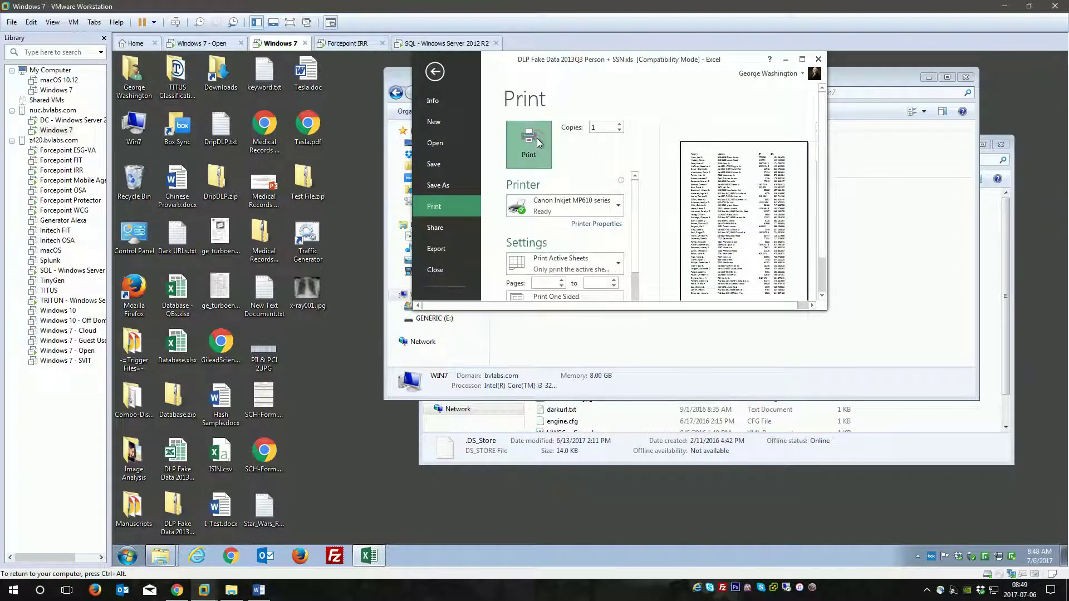
click(538, 143)
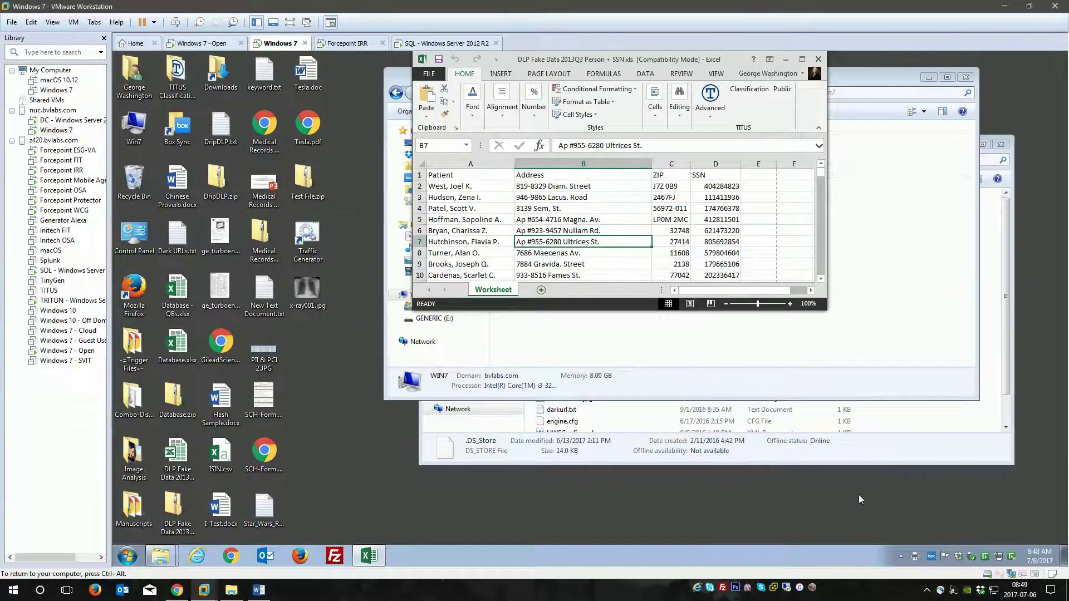
click(818, 60)
click(590, 325)
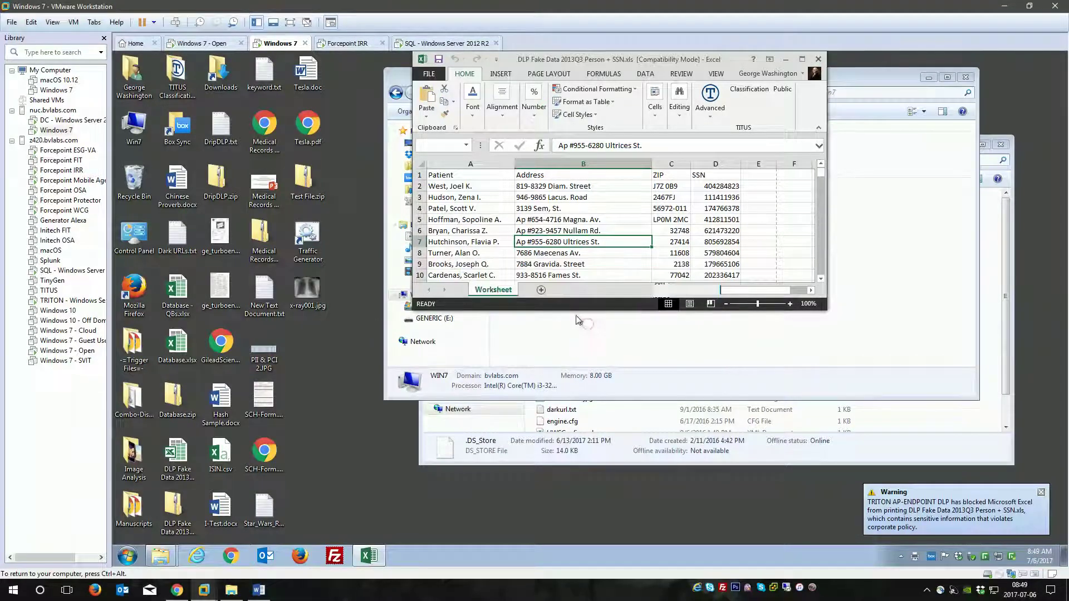
- Copy the DLP Fake Data file onto GENERIC (E:) and into the \\nas\share folder
drag(177, 459, 718, 201)
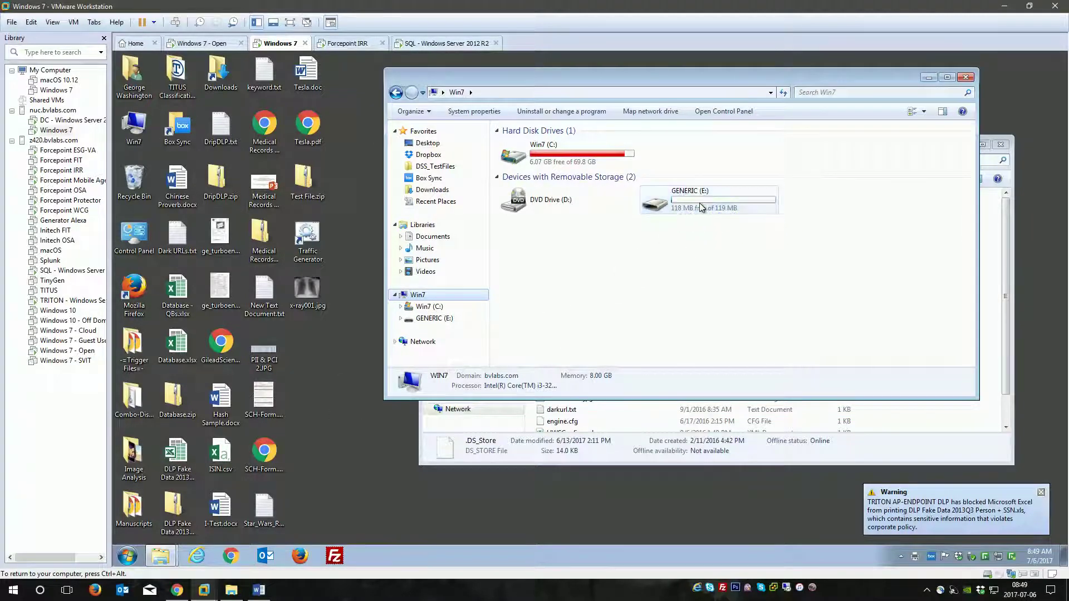
click(781, 463)
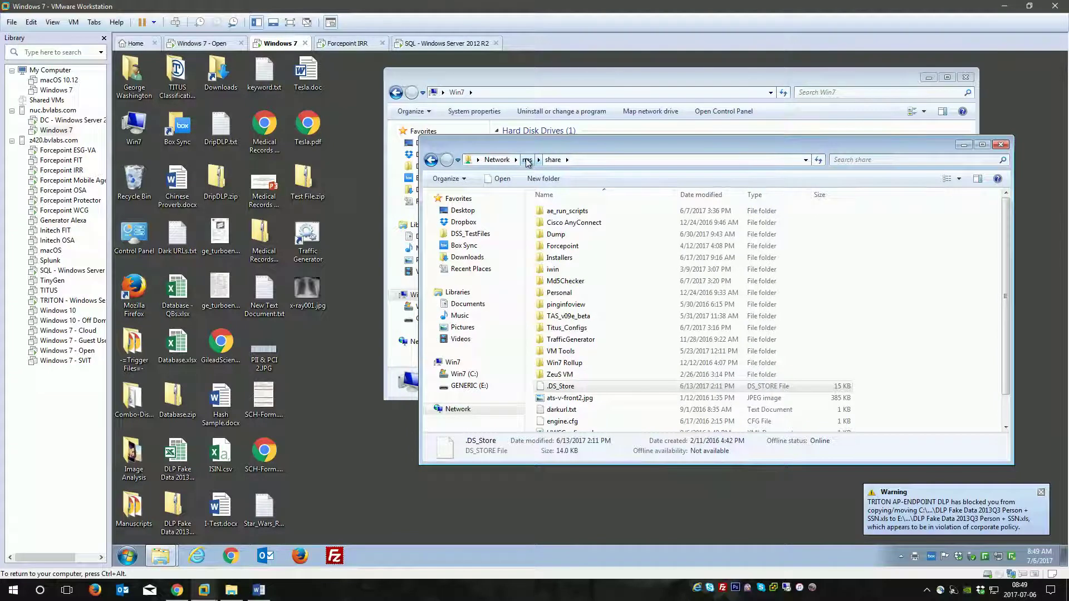
click(527, 160)
drag(177, 457, 569, 266)
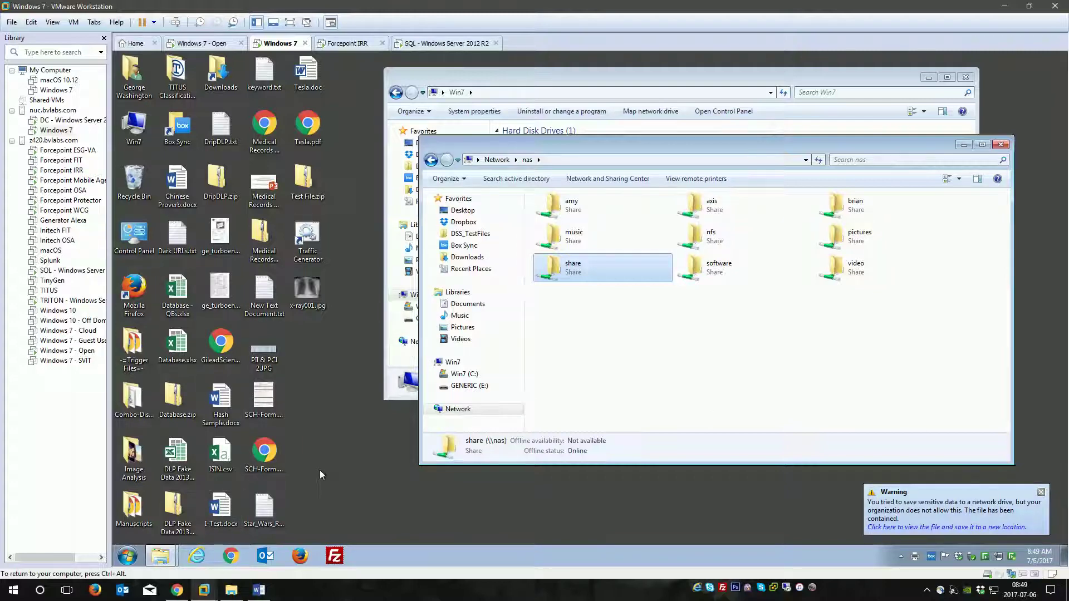
click(177, 590)
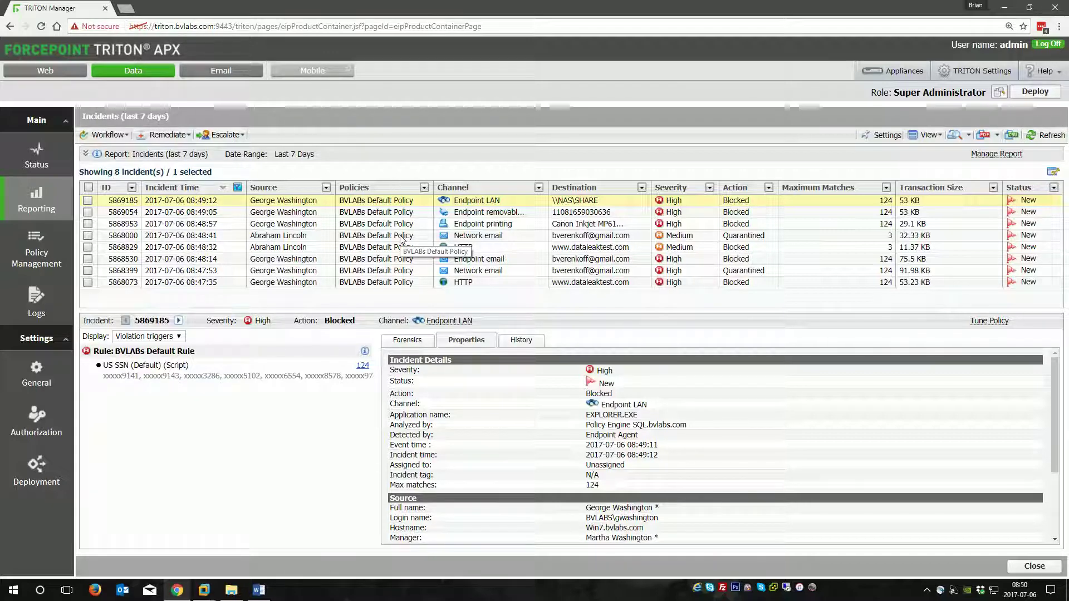
- Return to the TRITON Manager Dashboard, showing 1 case above risk score 4.0 on 06 Jul
click(928, 591)
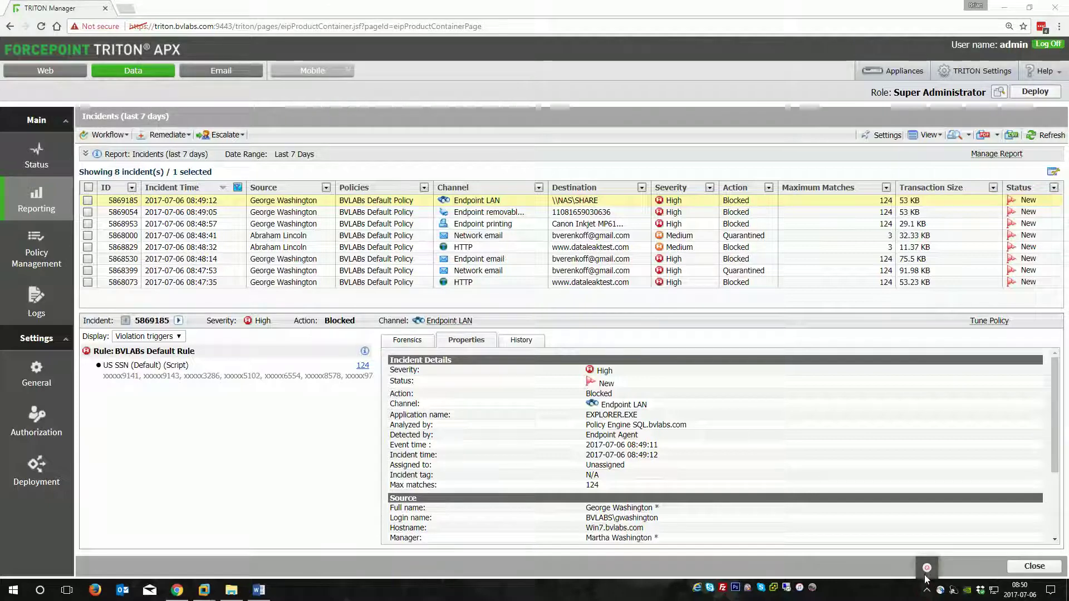
click(823, 492)
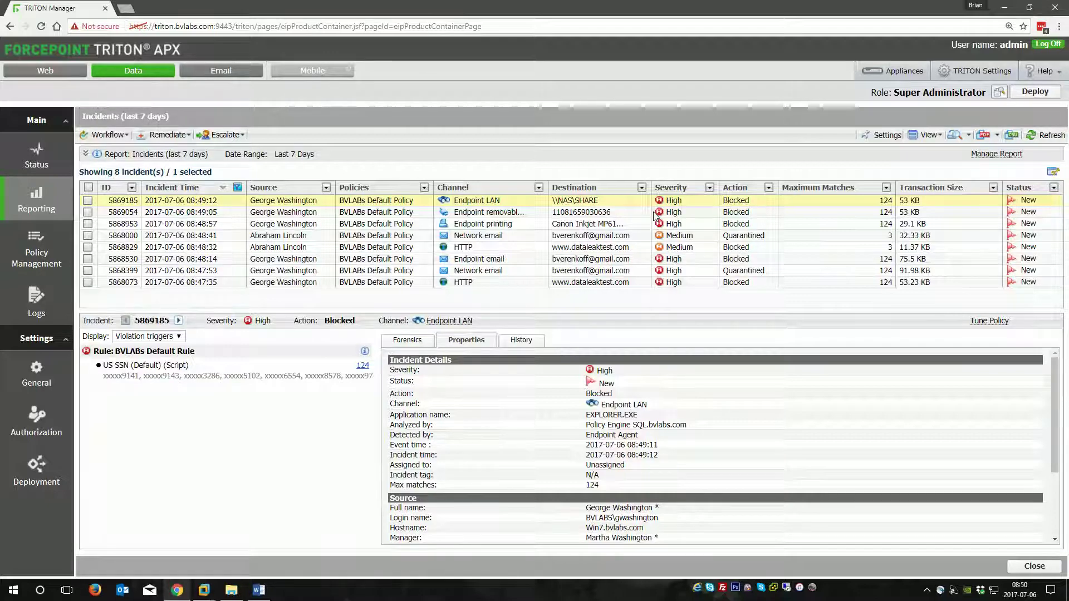
mouse_move(44, 146)
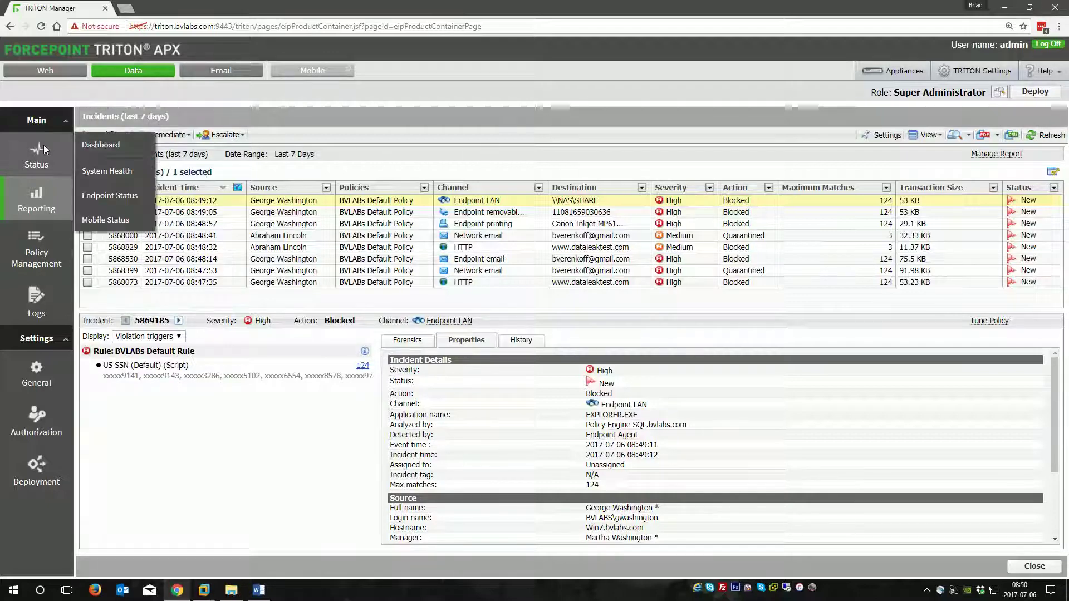
click(120, 142)
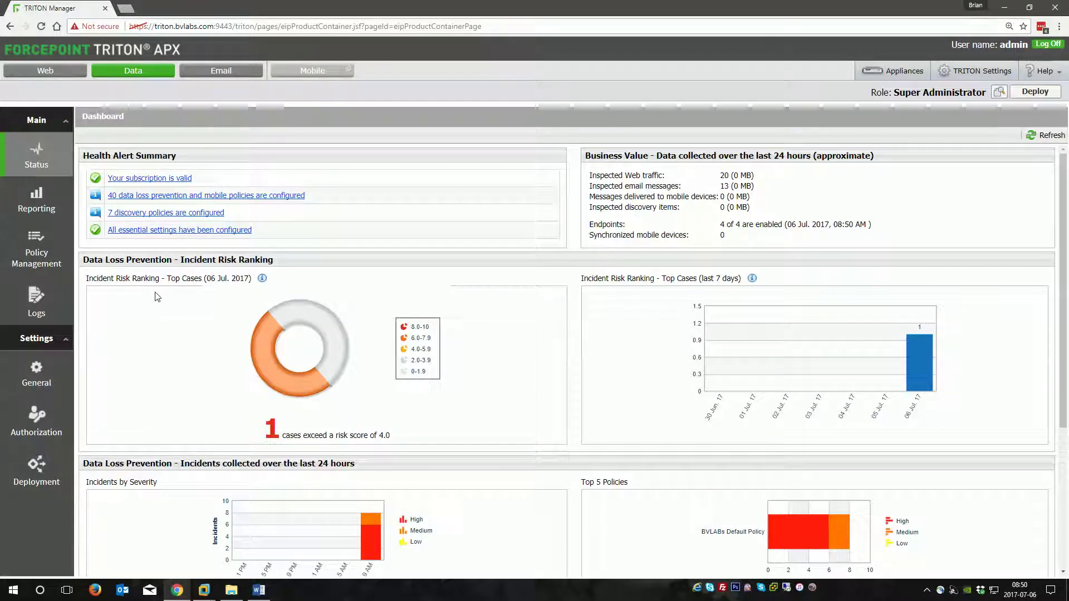
- Open the 06 Jul Incident Risk Ranking bar to show the 7.3 Suspected data theft case, paging to its source, destination and files
mouse_move(294, 392)
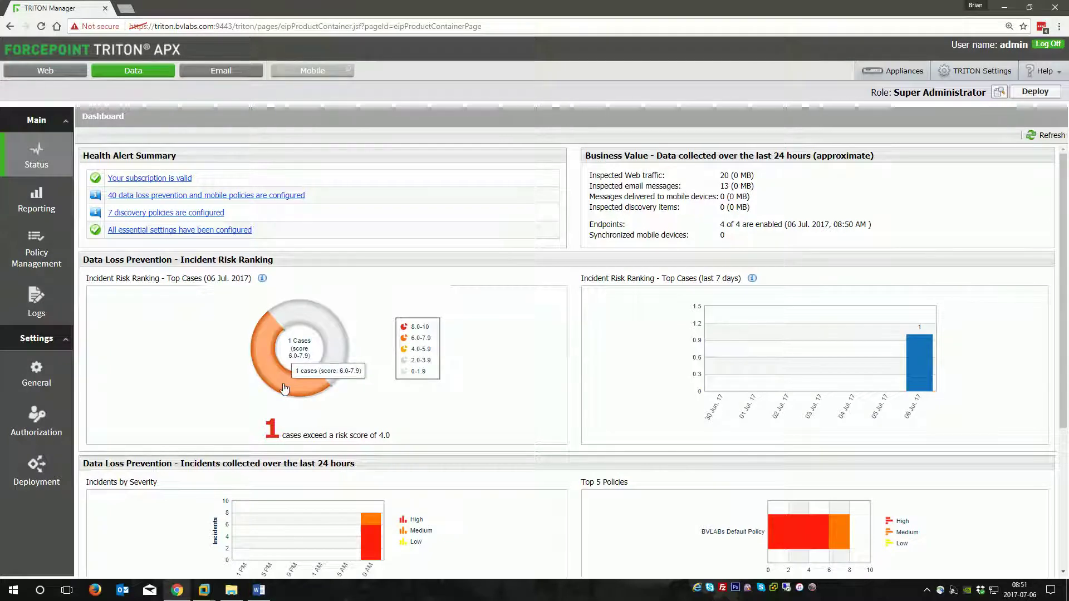
mouse_move(926, 383)
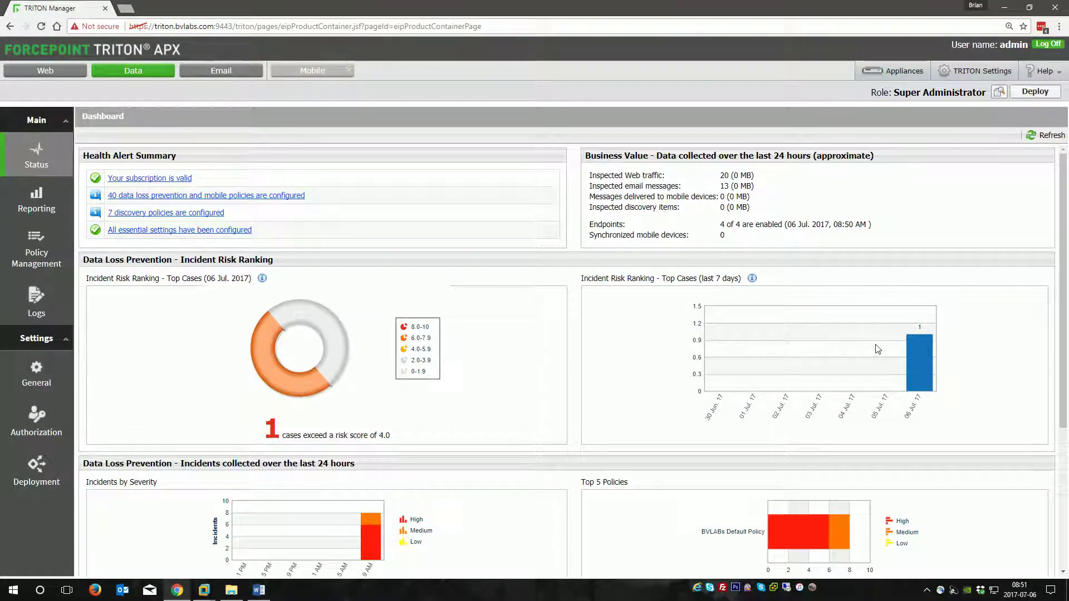
click(920, 355)
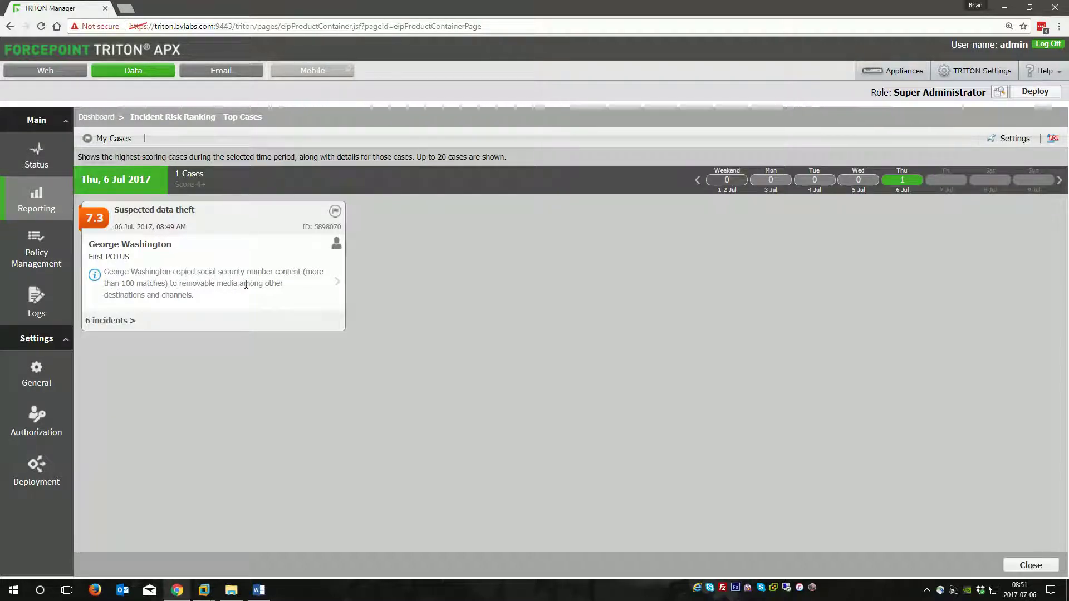
click(338, 286)
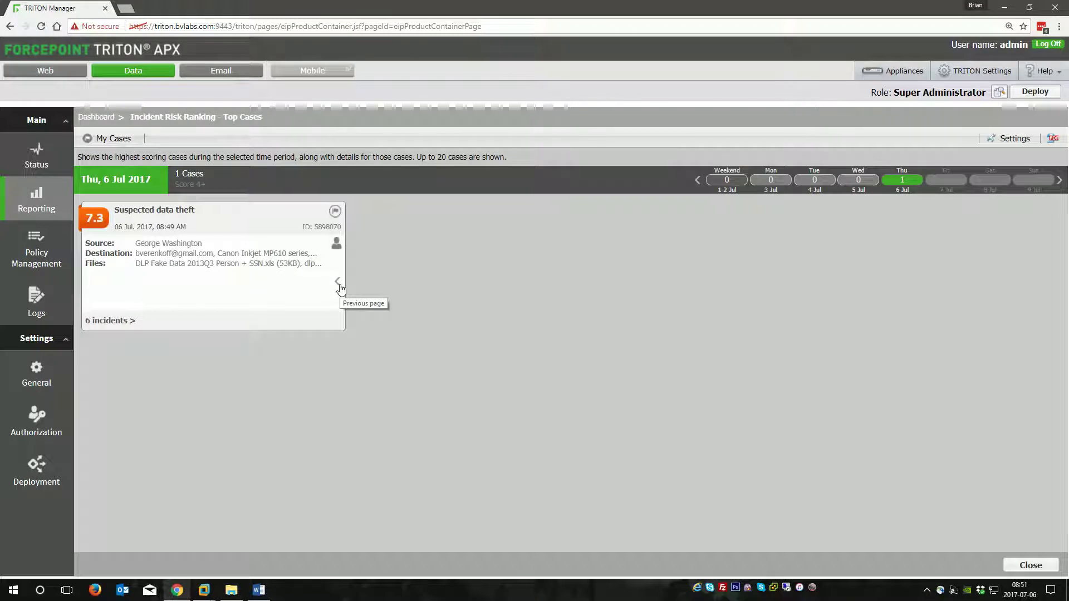
click(339, 285)
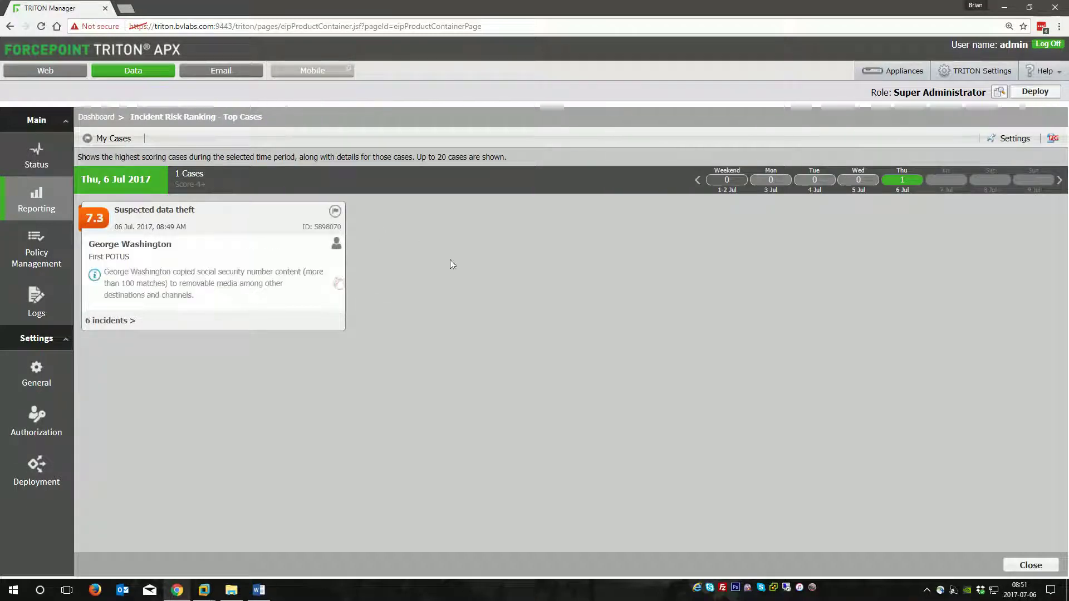
click(336, 245)
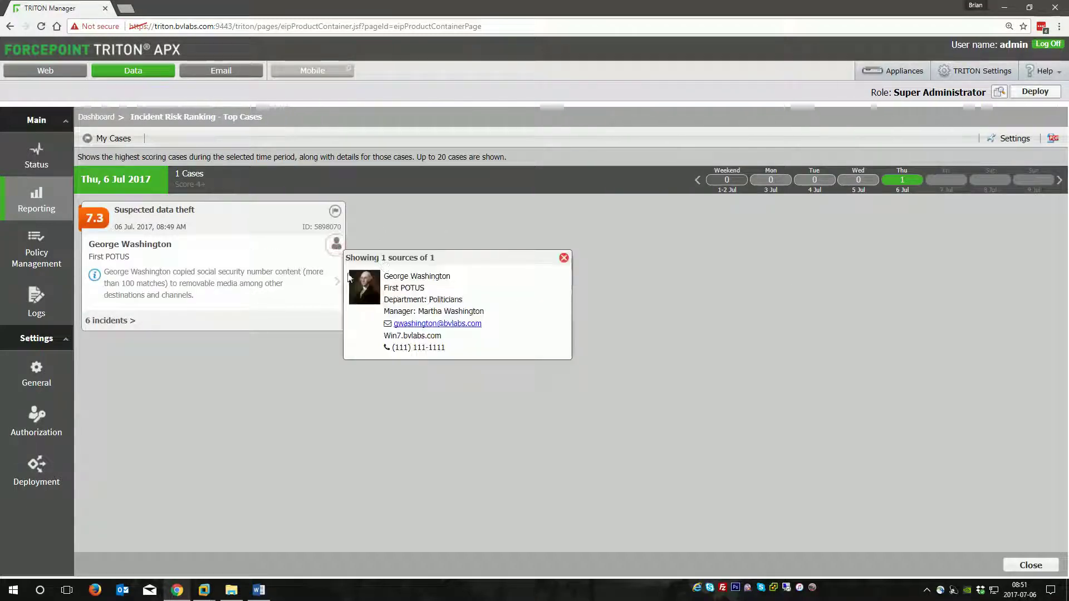
click(335, 246)
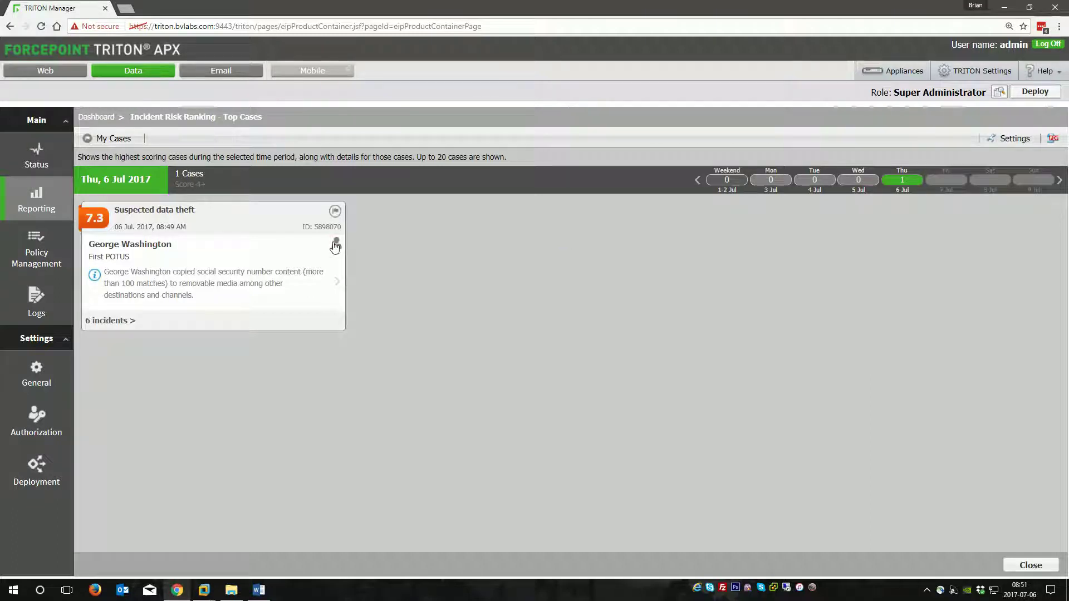
click(110, 322)
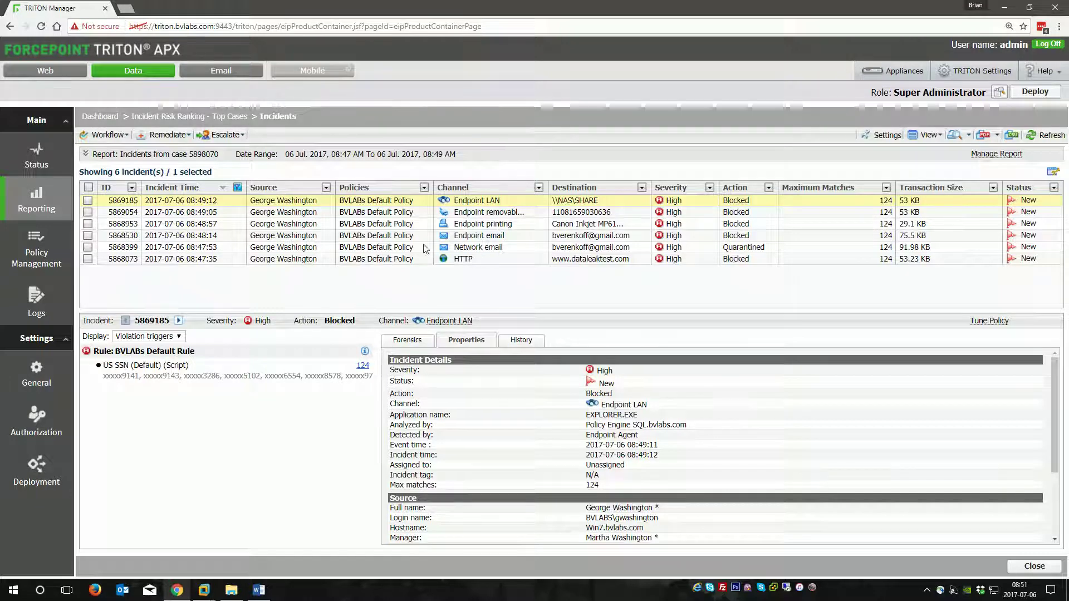
- Review the properties of HTTP incident 5868073, including its attachment file name
click(496, 259)
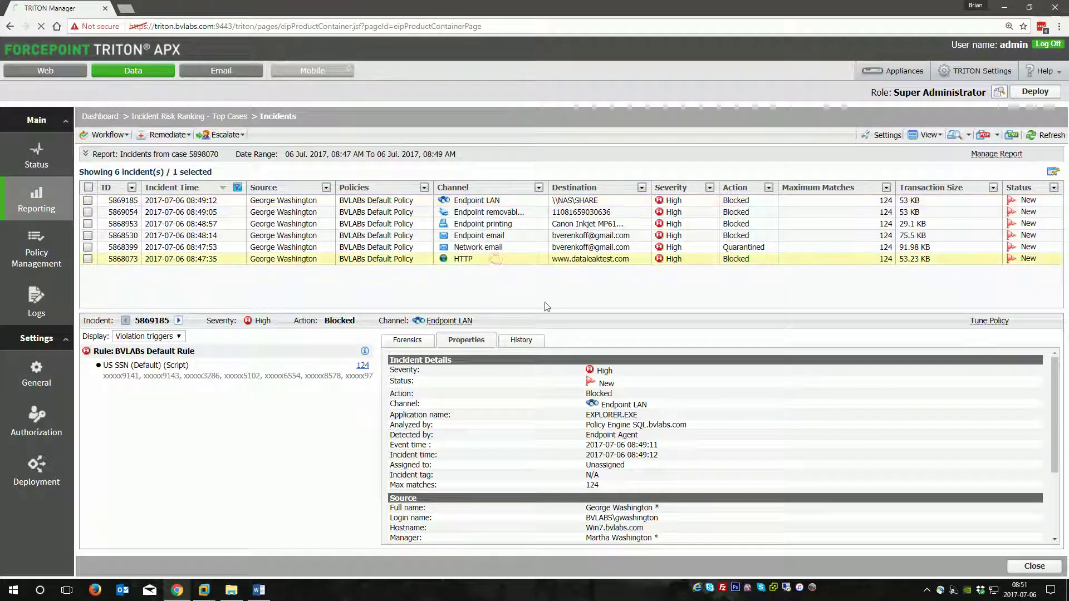
scroll(633, 531, down, 3)
drag(770, 534, 614, 530)
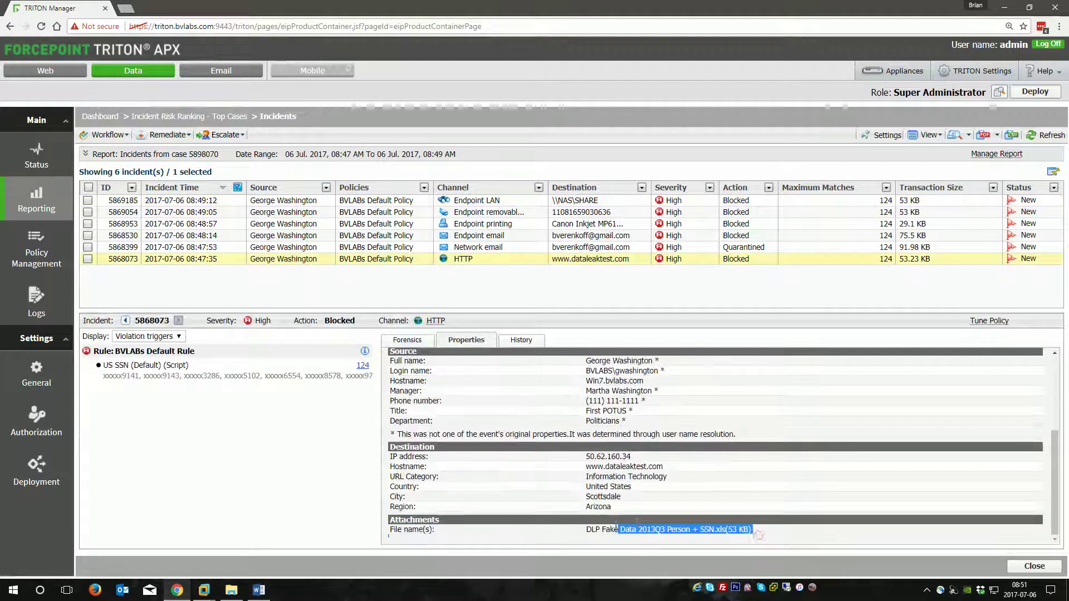
click(756, 535)
scroll(724, 501, up, 5)
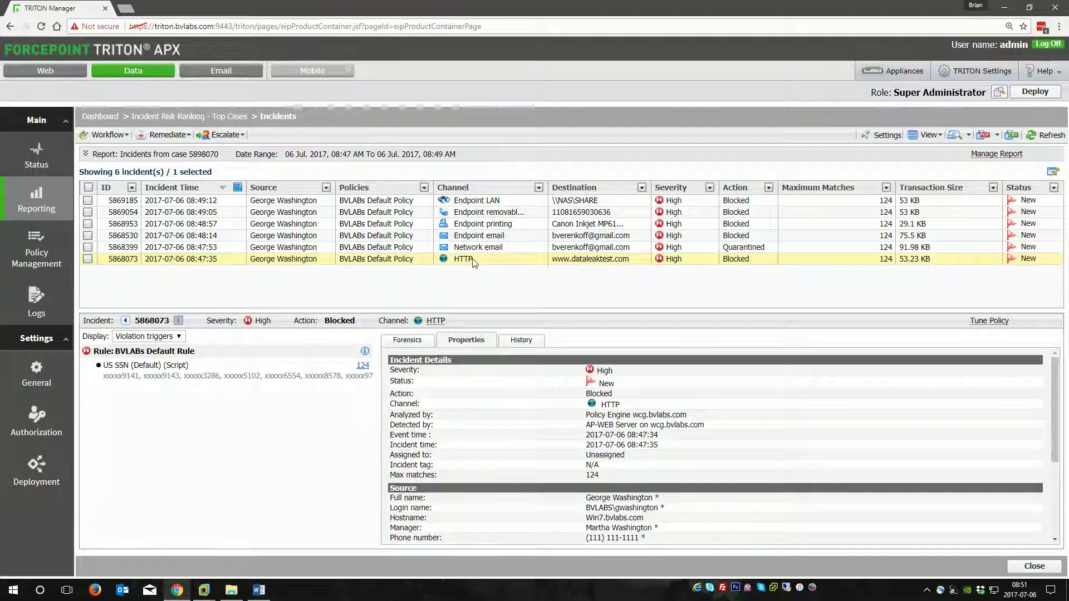
- Review incidents 5868399, 5868530 and 5869185, then return to the Dashboard
click(475, 247)
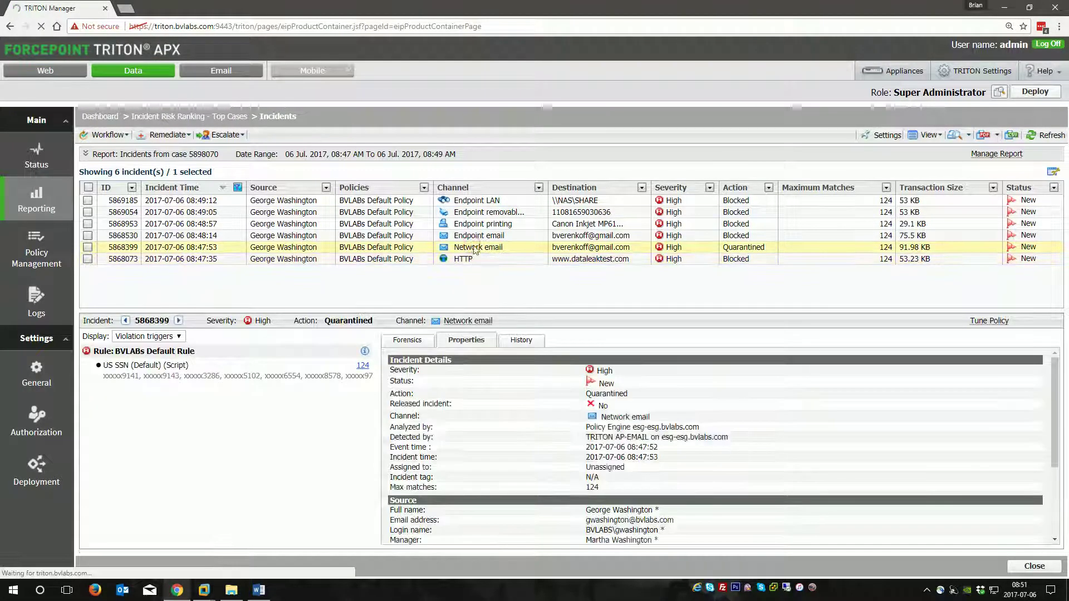
click(475, 235)
click(529, 200)
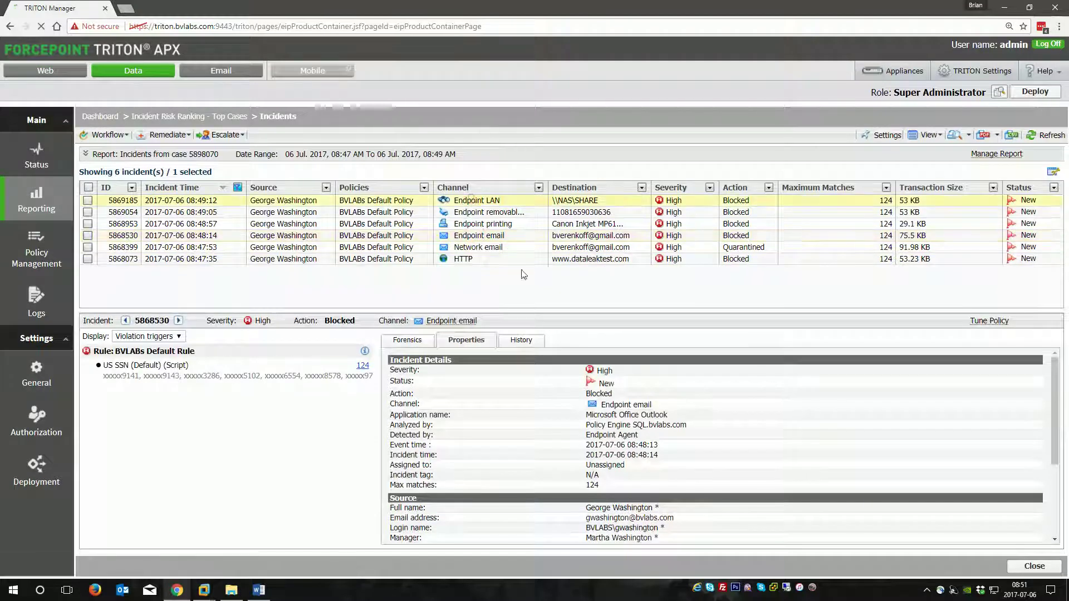
scroll(692, 449, down, 4)
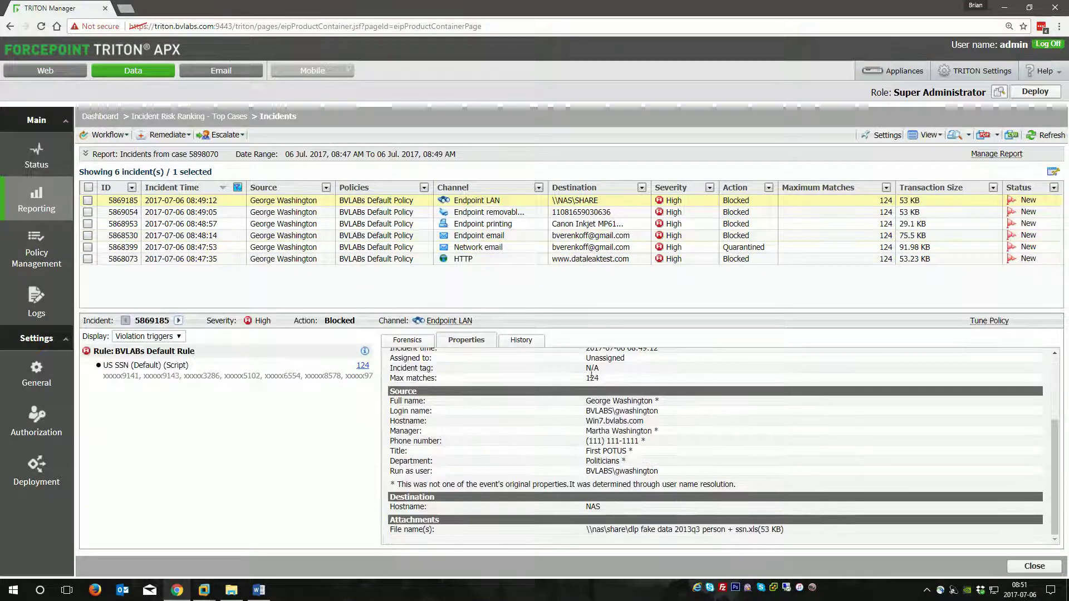
scroll(572, 415, up, 4)
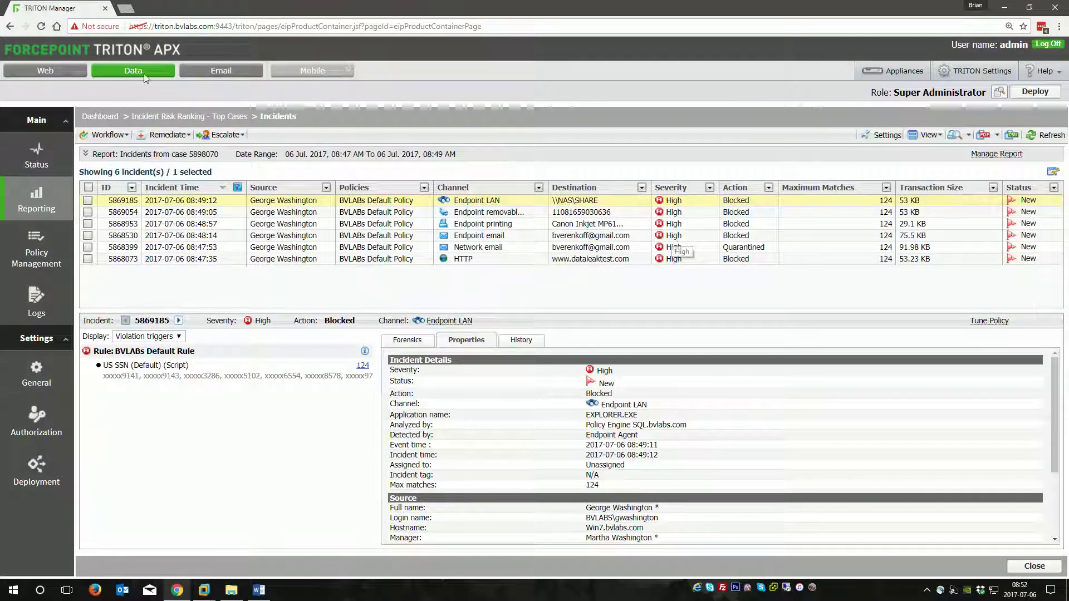
mouse_move(37, 156)
click(112, 142)
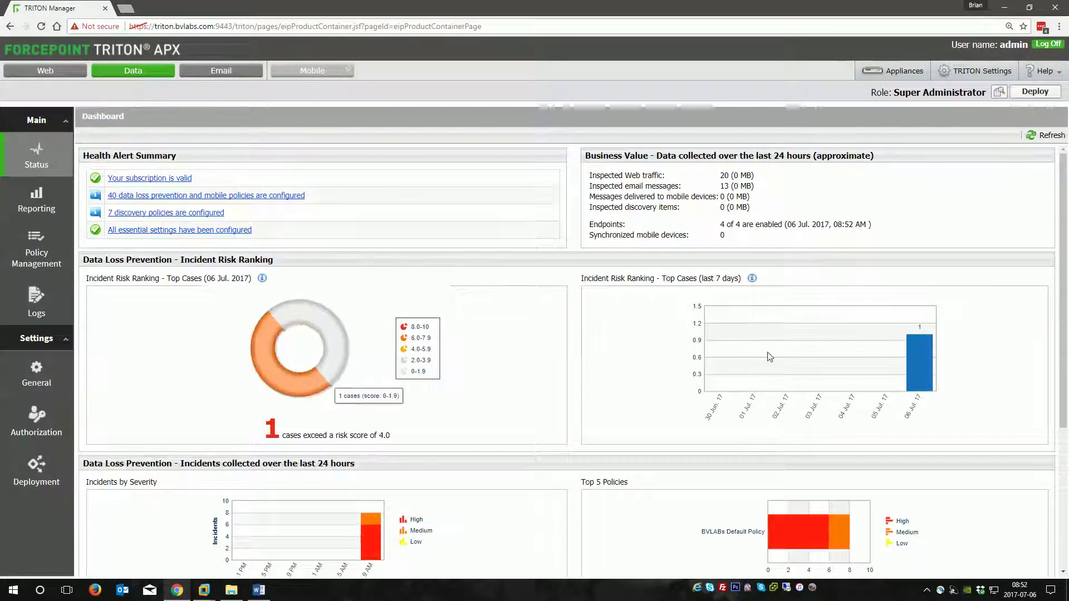
- Reopen the 6 Jul 2017 top risk cases and check the 100 matches figure in the description
click(916, 360)
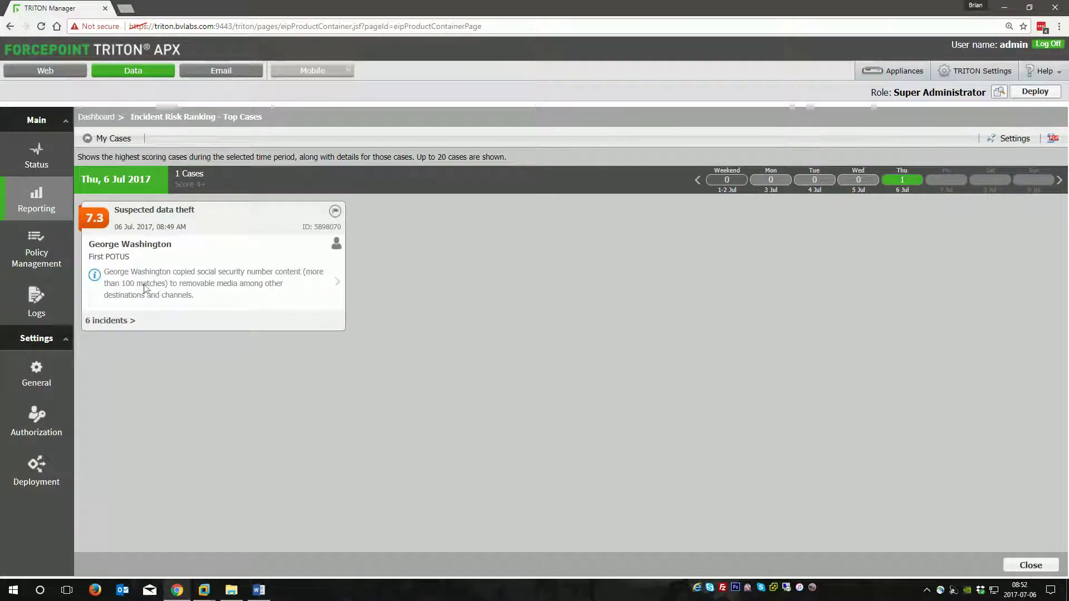
double_click(127, 283)
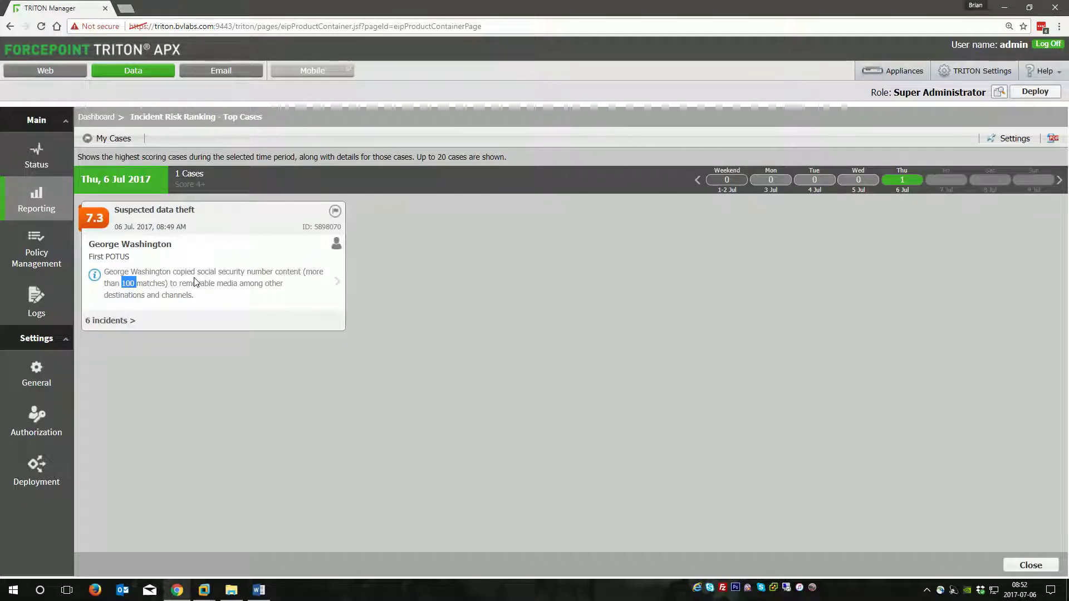
click(449, 302)
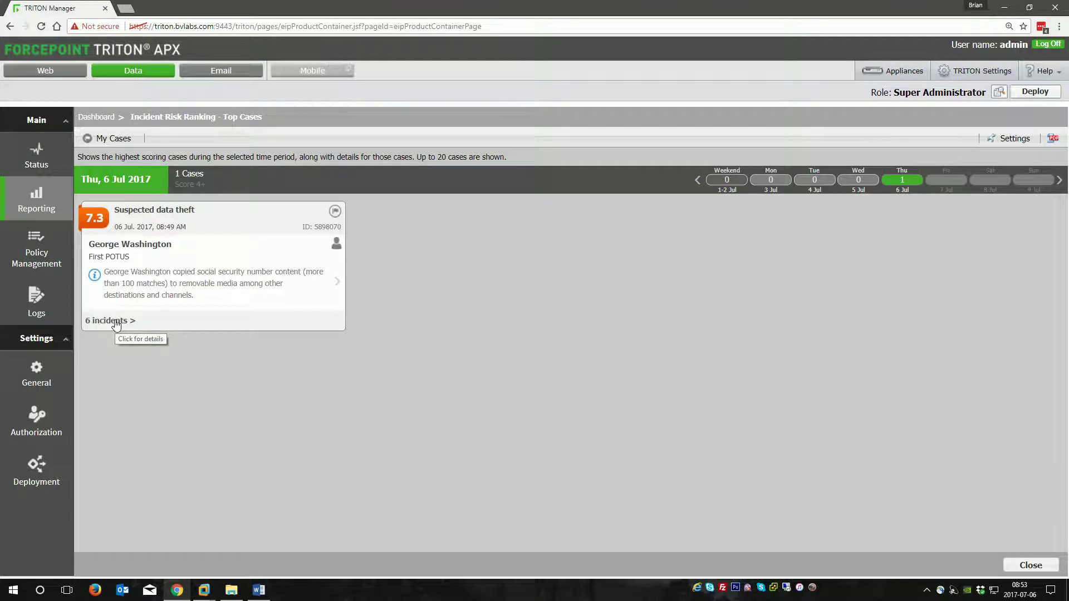
- Open the Incidents (last 7 days) report from the Reporting menu
mouse_move(29, 186)
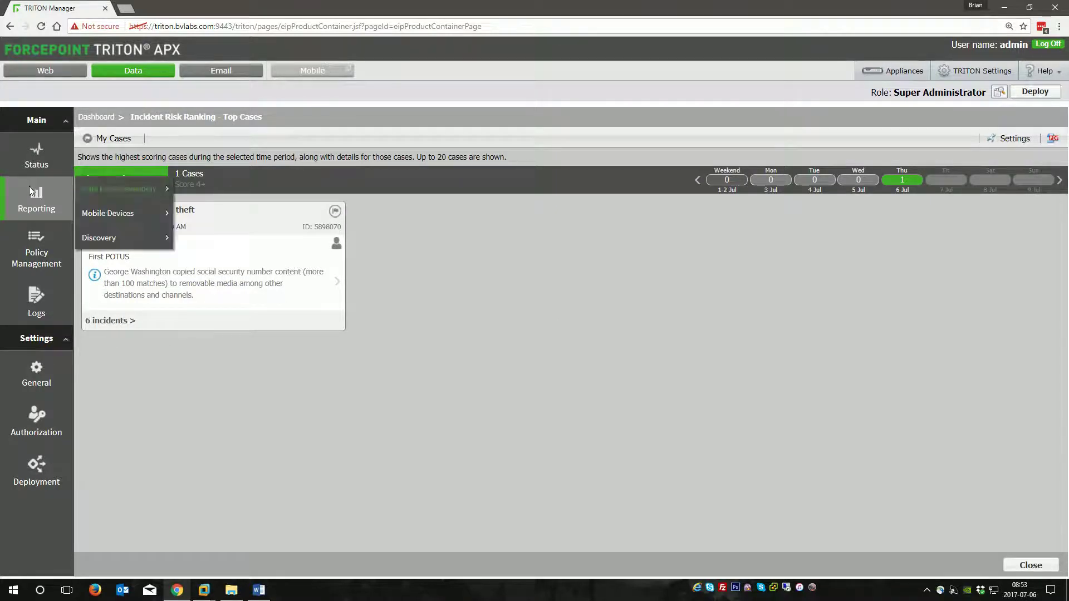
mouse_move(117, 191)
click(222, 209)
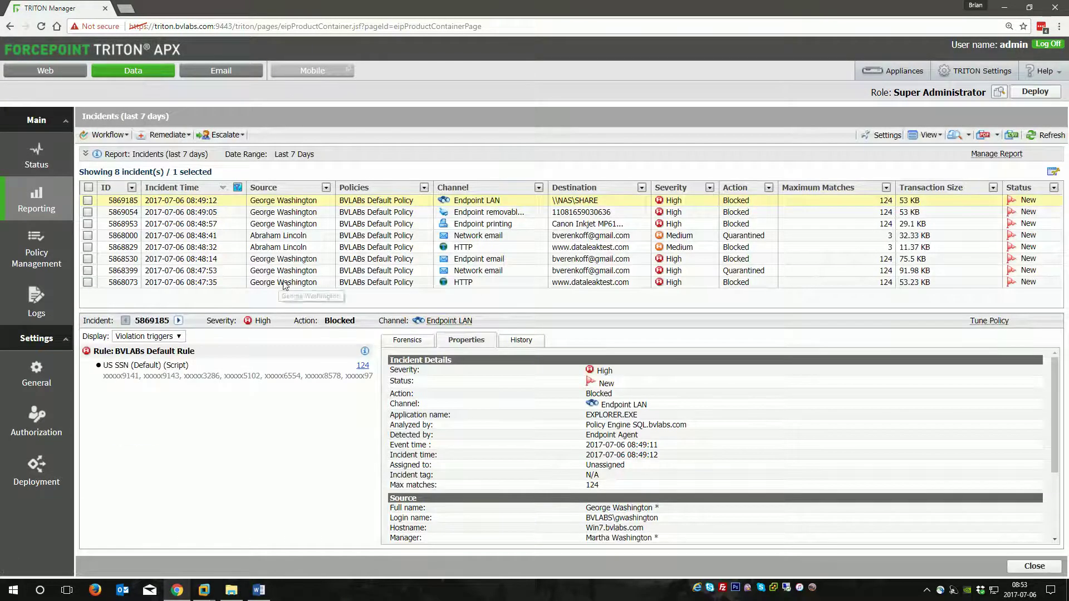
- Review HTTP incident 5868073, then Endpoint email incident 5868530's properties, and show hidden tray icons
click(284, 284)
click(276, 258)
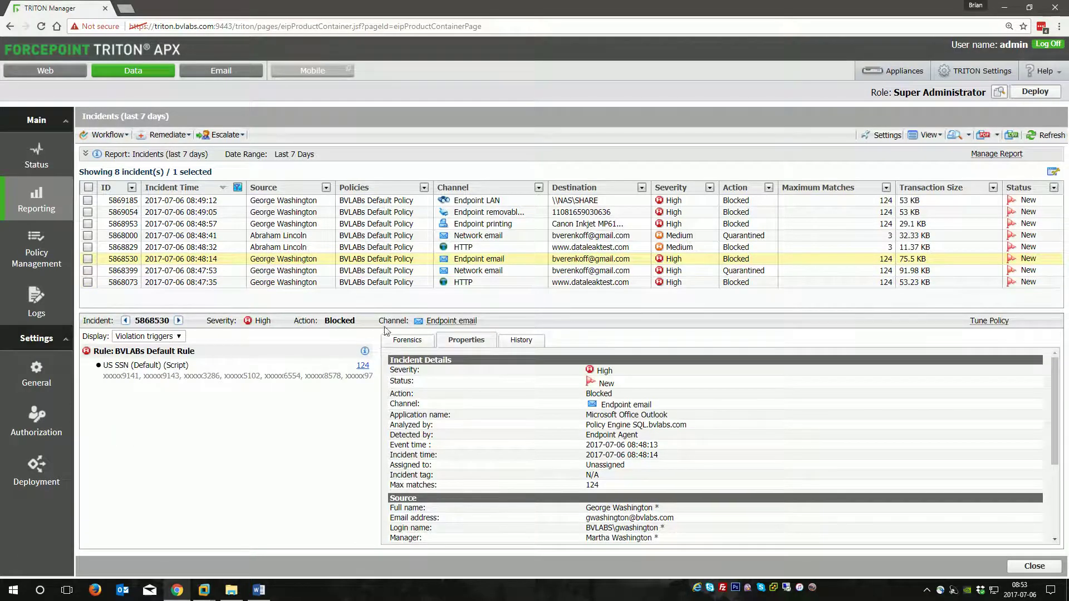
scroll(612, 477, down, 3)
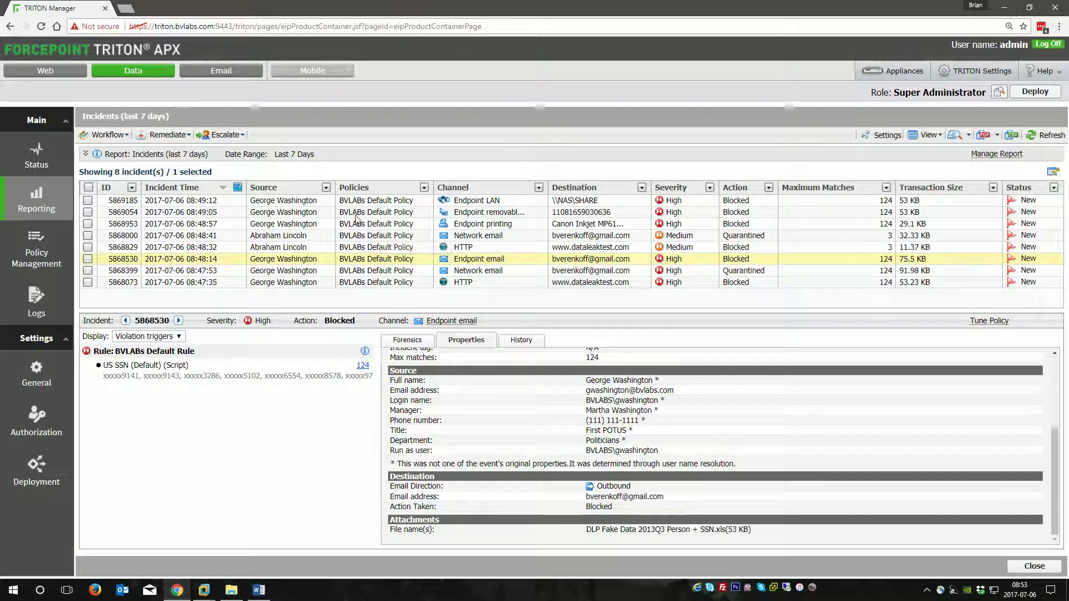
click(926, 590)
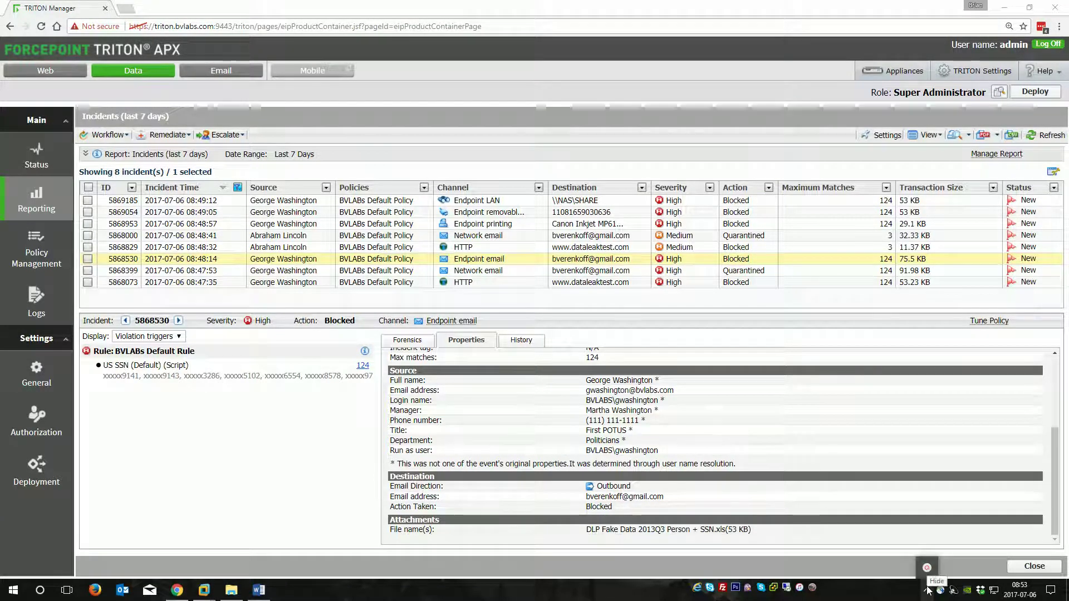